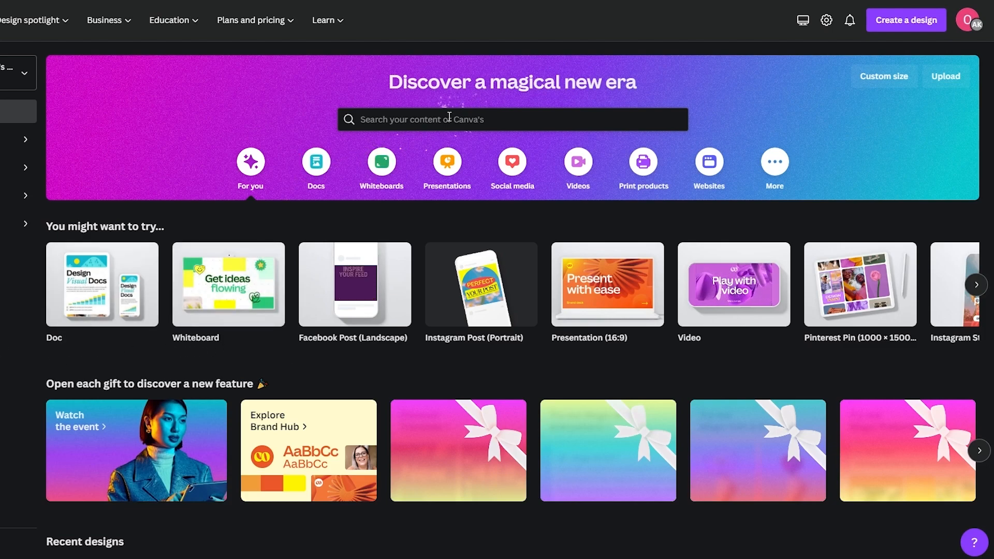
# Step: Search Canva's templates for 'YouTube intro' and open the YouTube Intro results
pyautogui.click(374, 118)
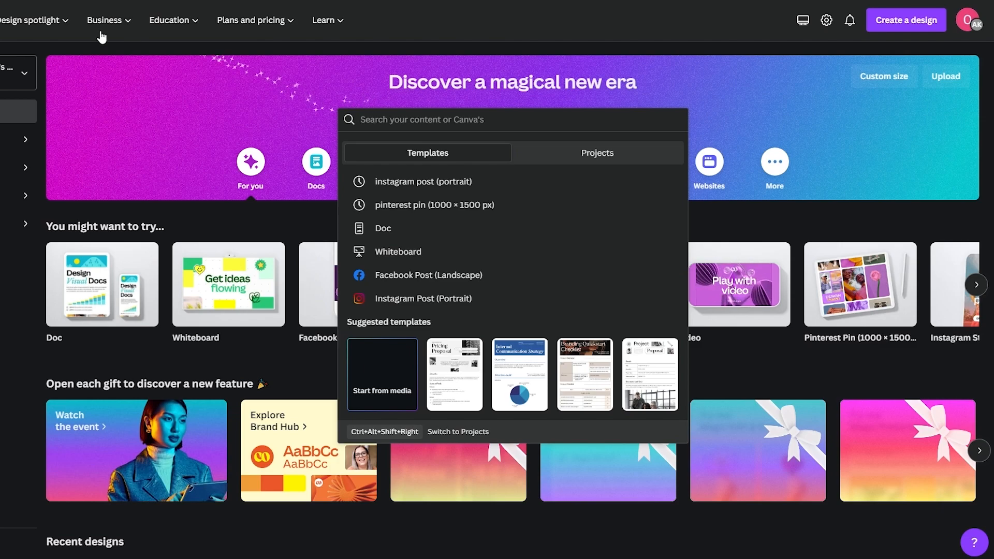
pyautogui.moveTo(46, 32)
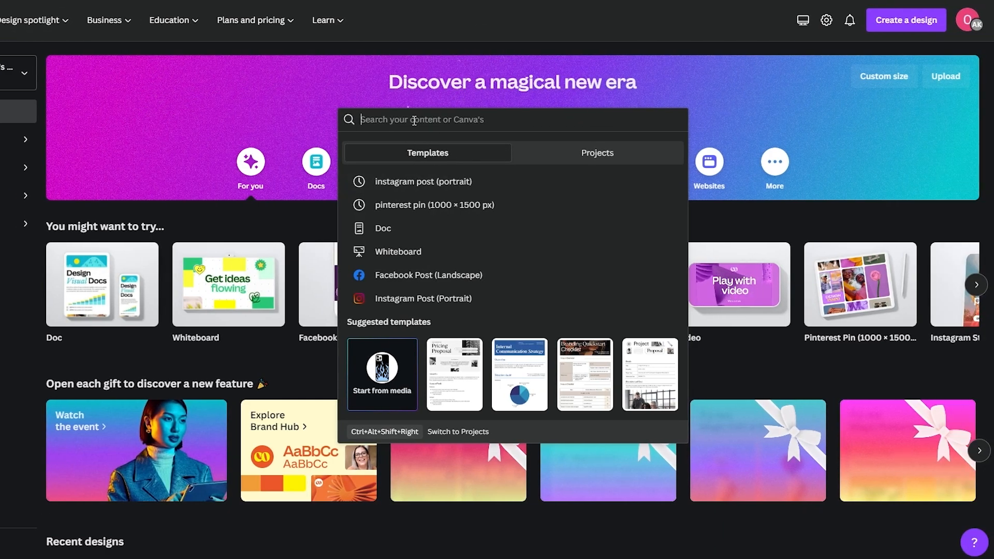
pyautogui.write('y')
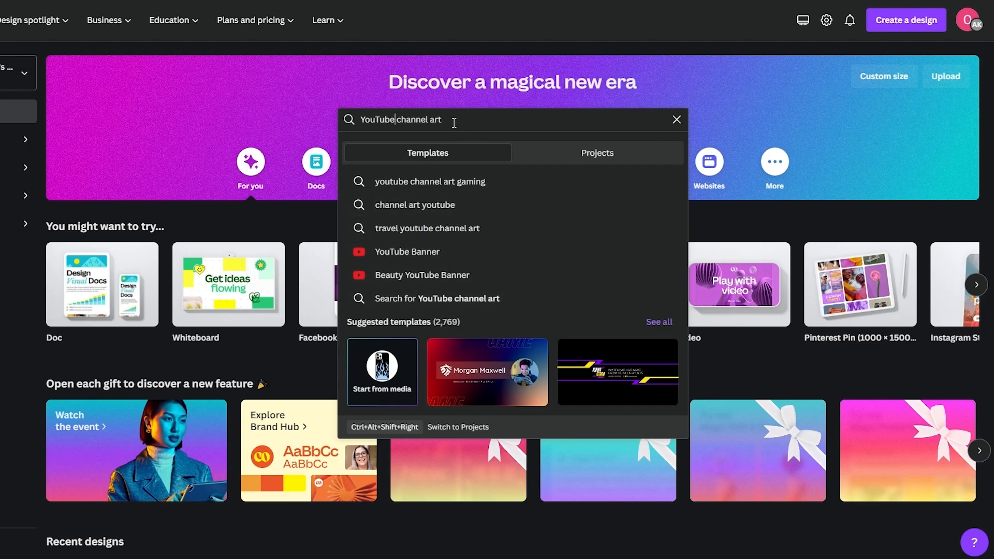
pyautogui.write('intro')
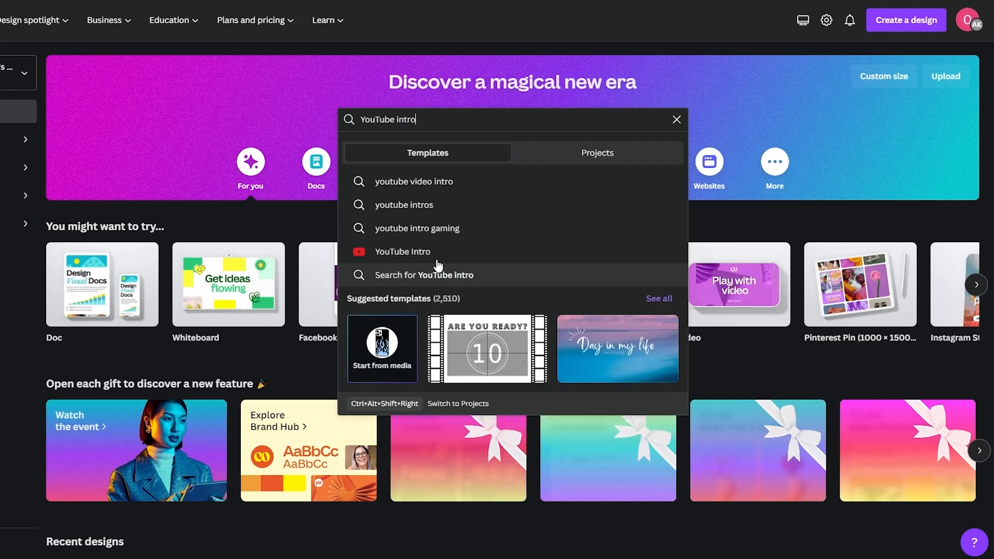
pyautogui.click(420, 254)
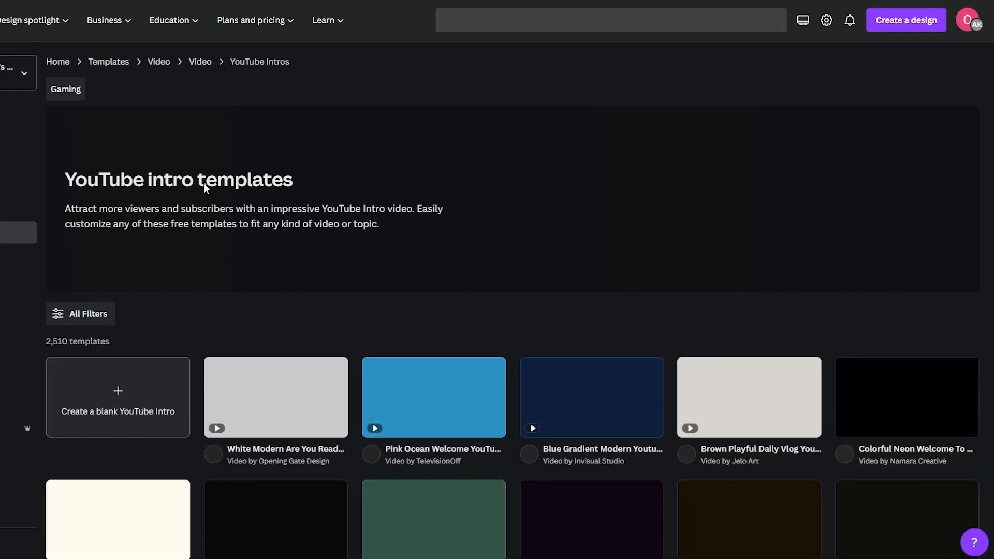
pyautogui.scroll(-3, 204, 204)
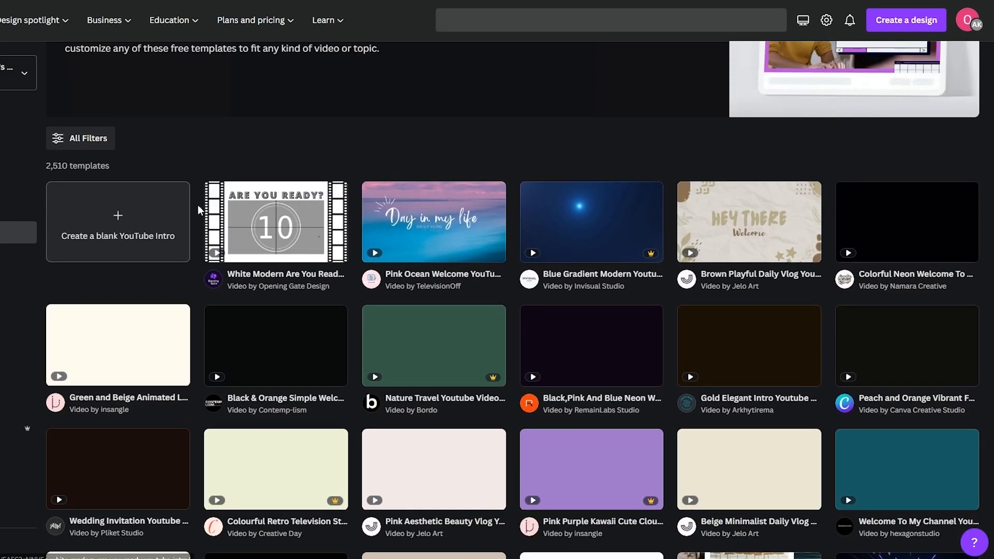
pyautogui.scroll(-2, 199, 207)
pyautogui.scroll(-4, 198, 205)
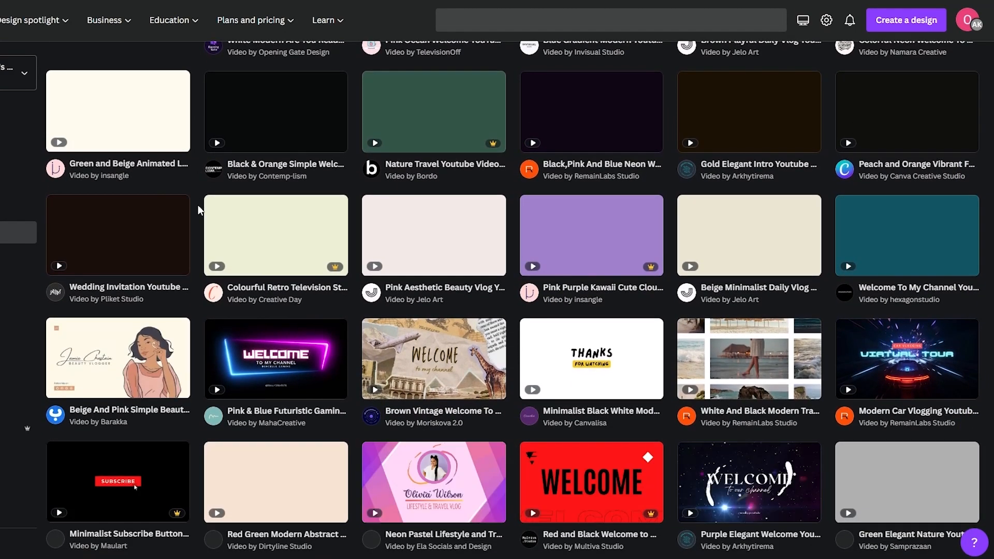
pyautogui.scroll(-4, 197, 207)
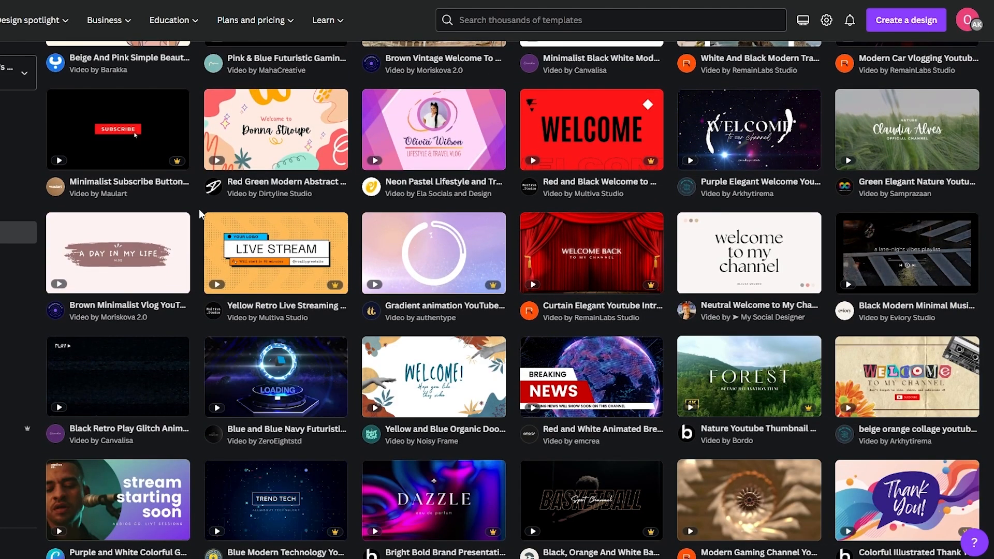
pyautogui.scroll(-4, 201, 209)
pyautogui.scroll(-5, 203, 210)
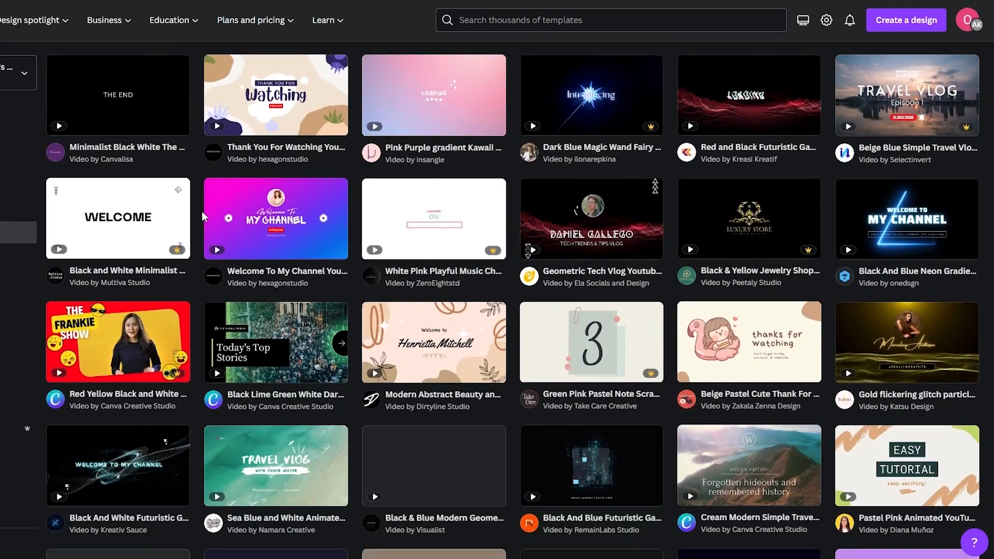
pyautogui.scroll(-3, 202, 211)
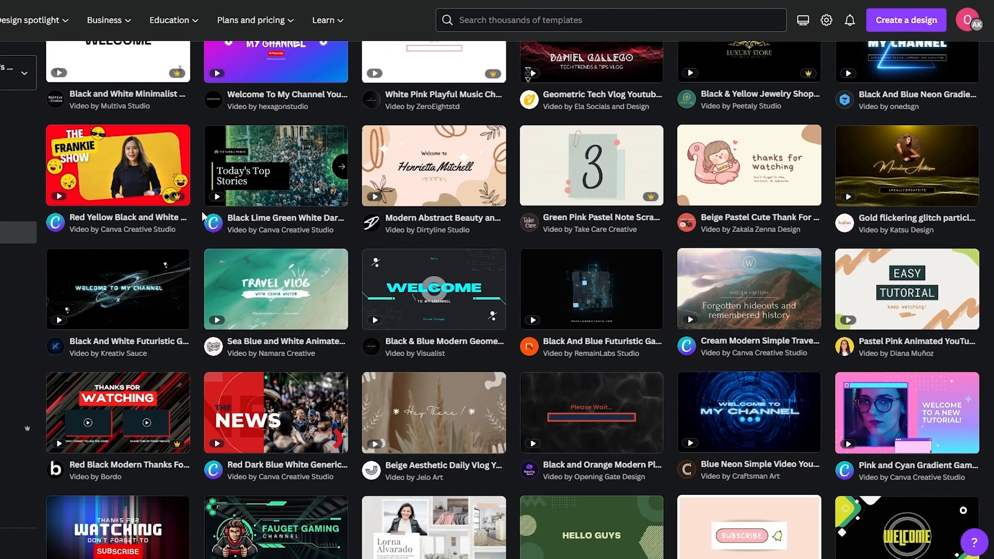
pyautogui.scroll(15, 202, 212)
pyautogui.scroll(5, 202, 210)
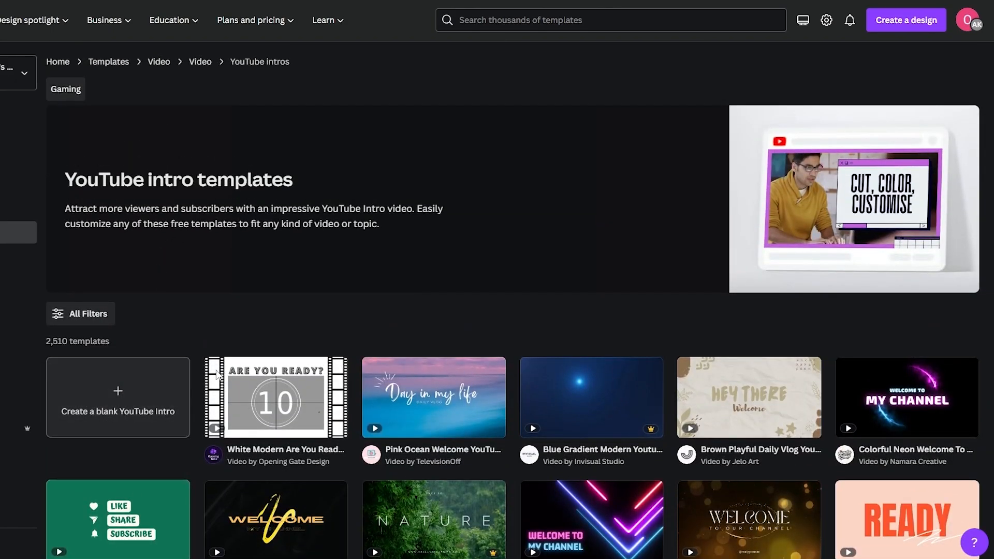
pyautogui.scroll(-1, 203, 365)
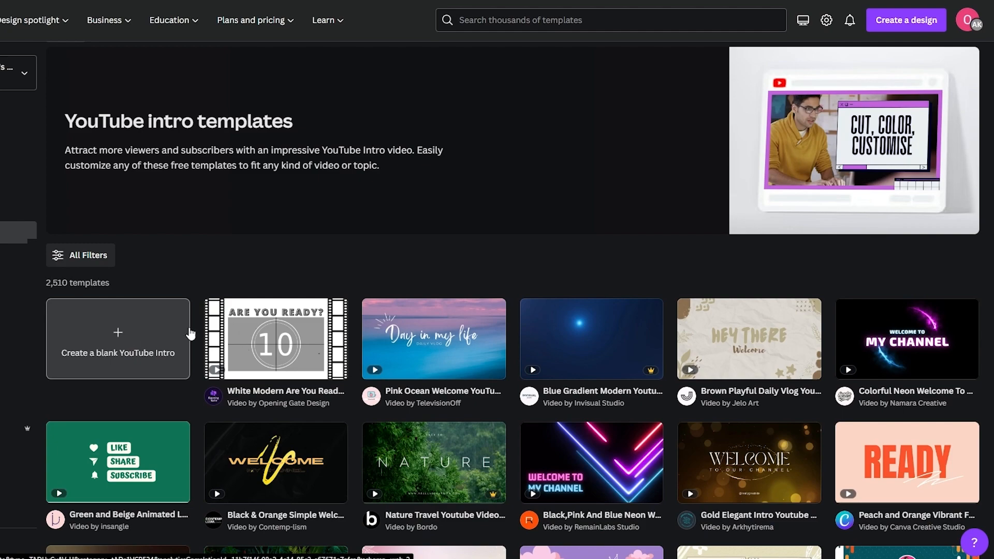
pyautogui.moveTo(607, 371)
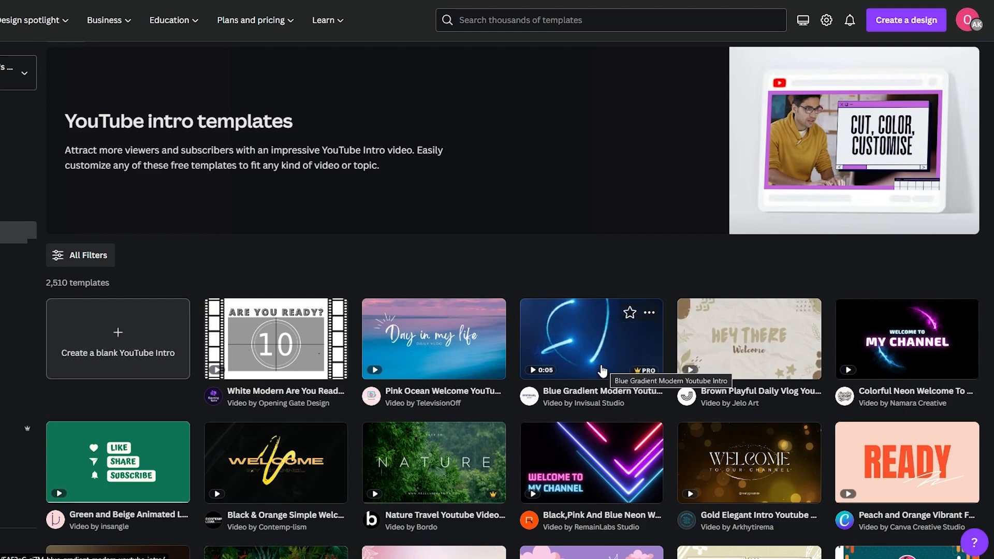
pyautogui.scroll(-4, 602, 371)
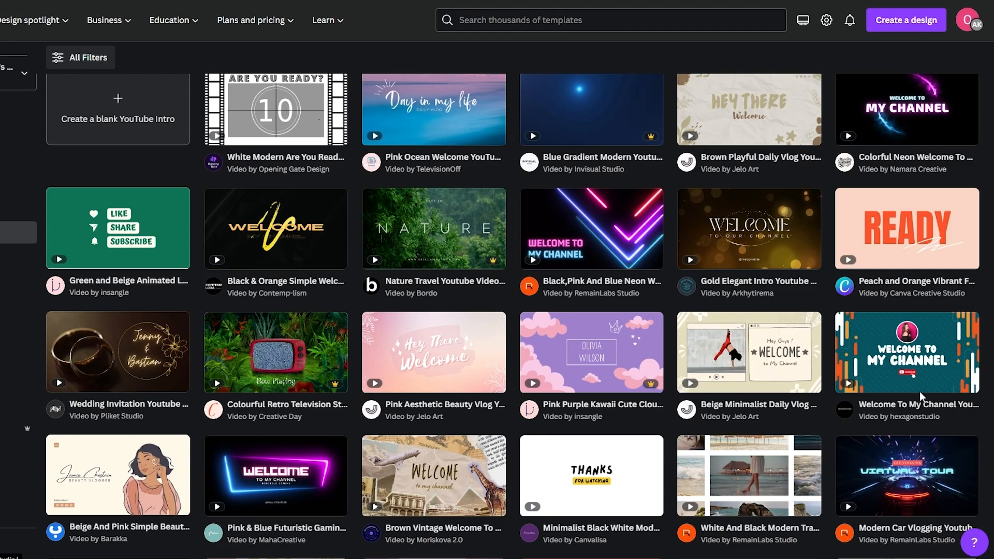
pyautogui.scroll(-3, 434, 449)
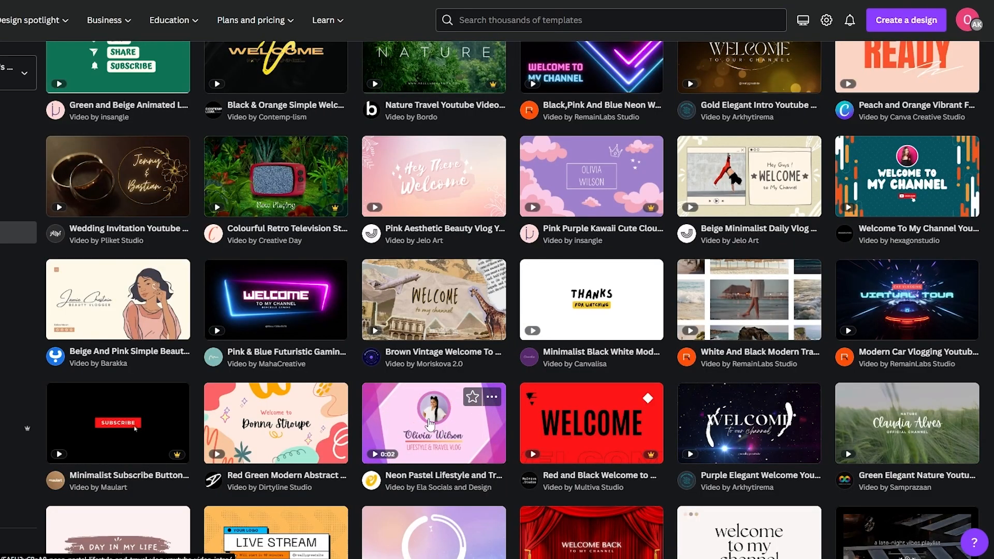
pyautogui.scroll(-5, 428, 424)
pyautogui.scroll(-4, 411, 430)
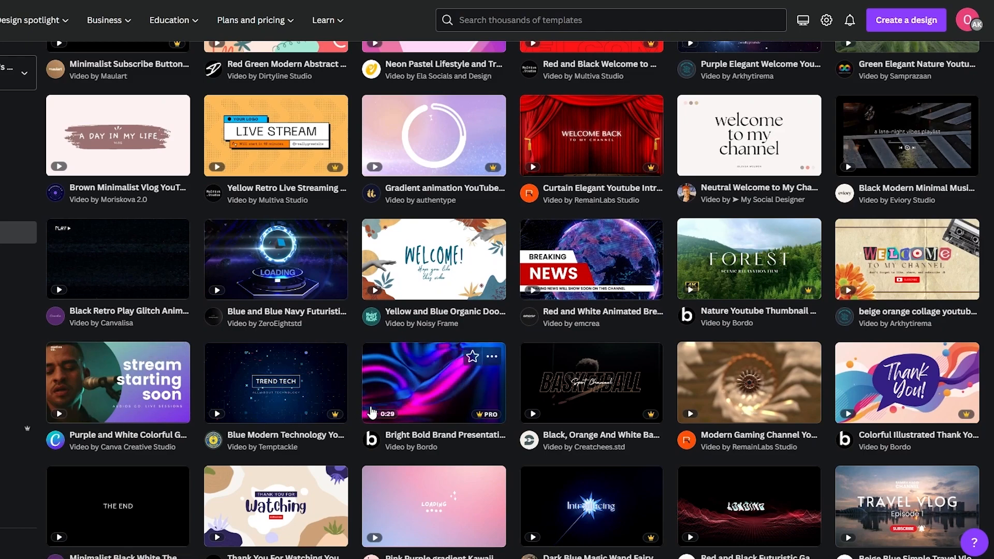
pyautogui.scroll(-8, 371, 412)
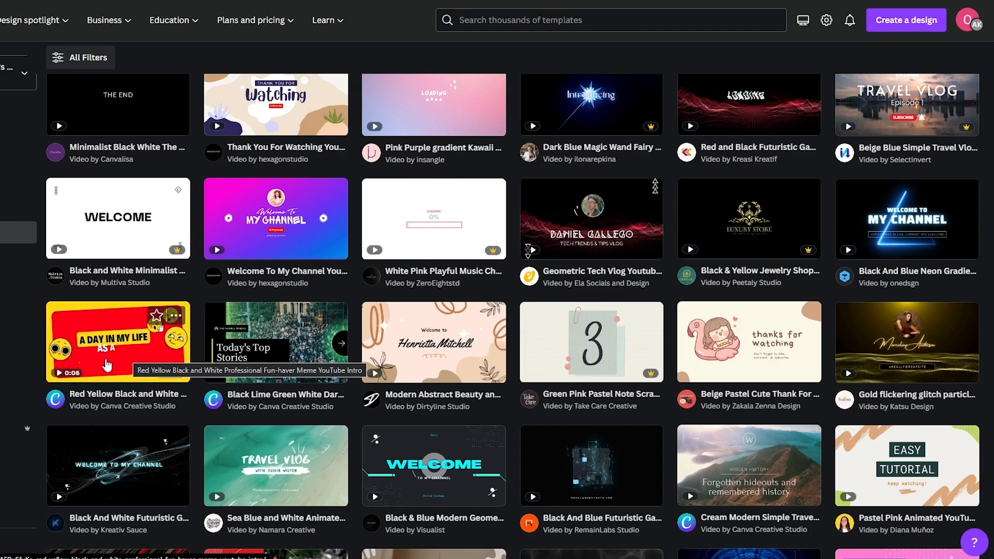
pyautogui.scroll(-5, 79, 366)
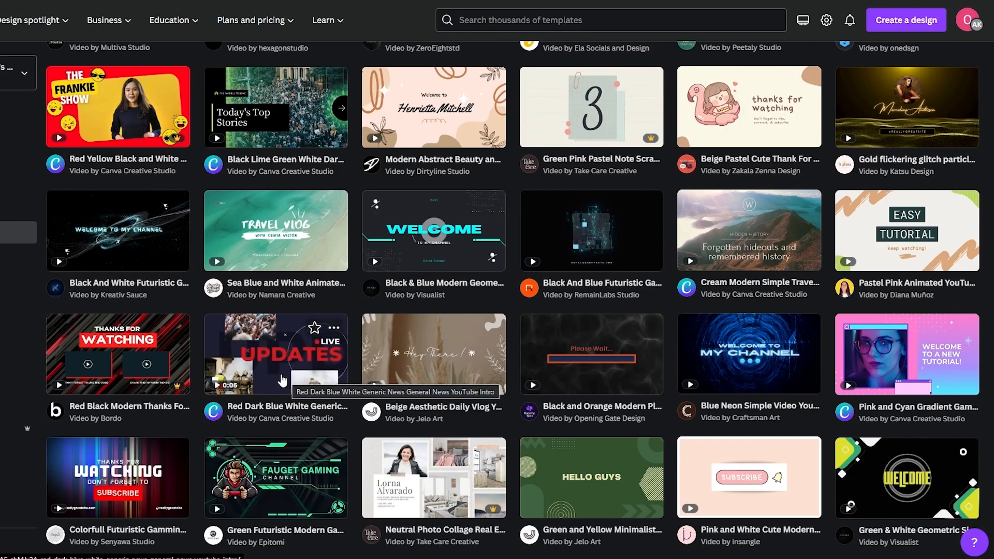
pyautogui.scroll(-5, 282, 382)
pyautogui.scroll(3, 286, 380)
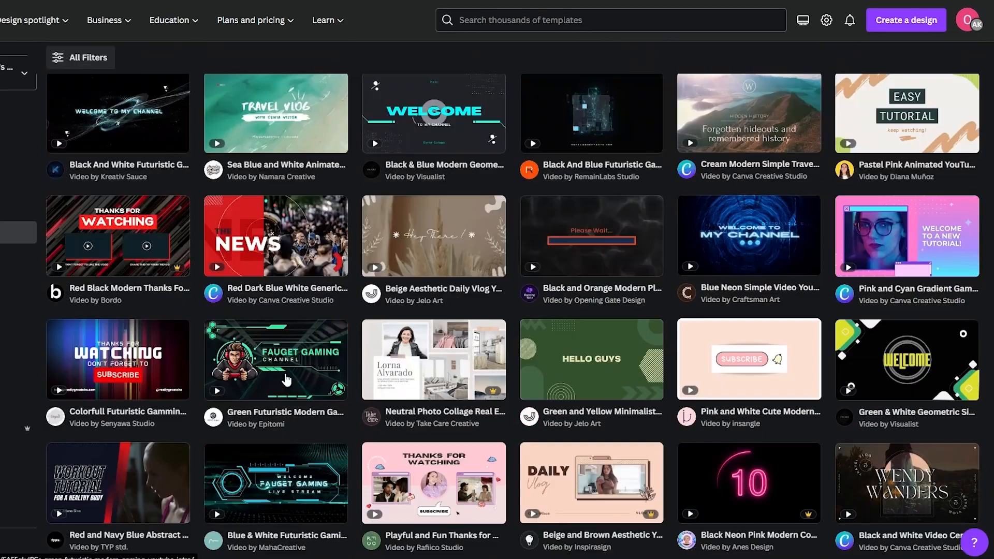
pyautogui.scroll(9, 286, 380)
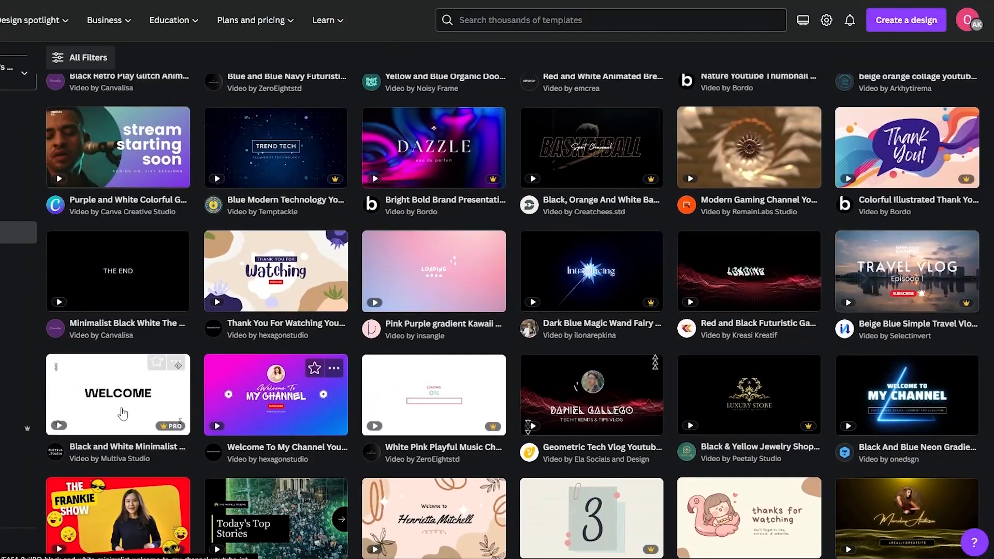
pyautogui.scroll(-2, 114, 296)
pyautogui.moveTo(126, 297)
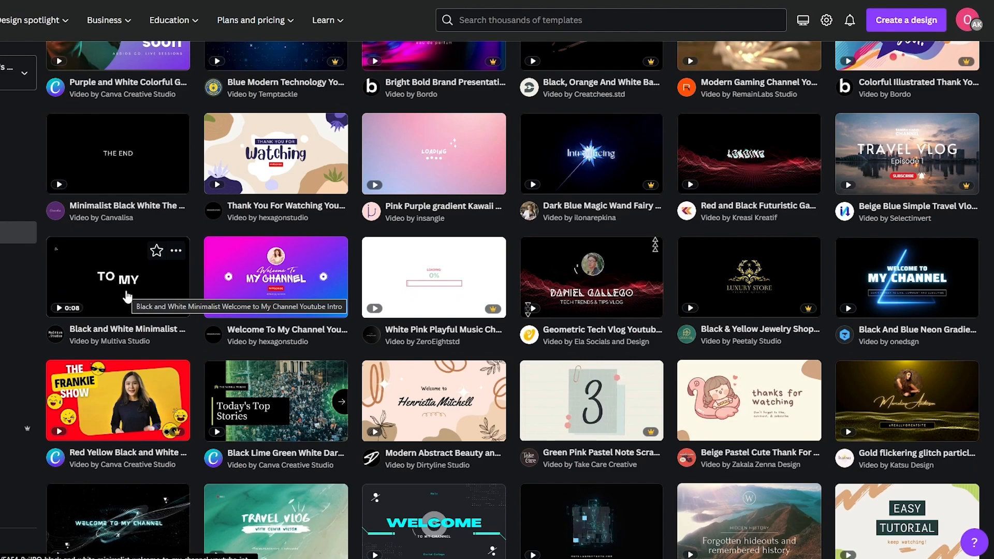
pyautogui.scroll(1, 124, 306)
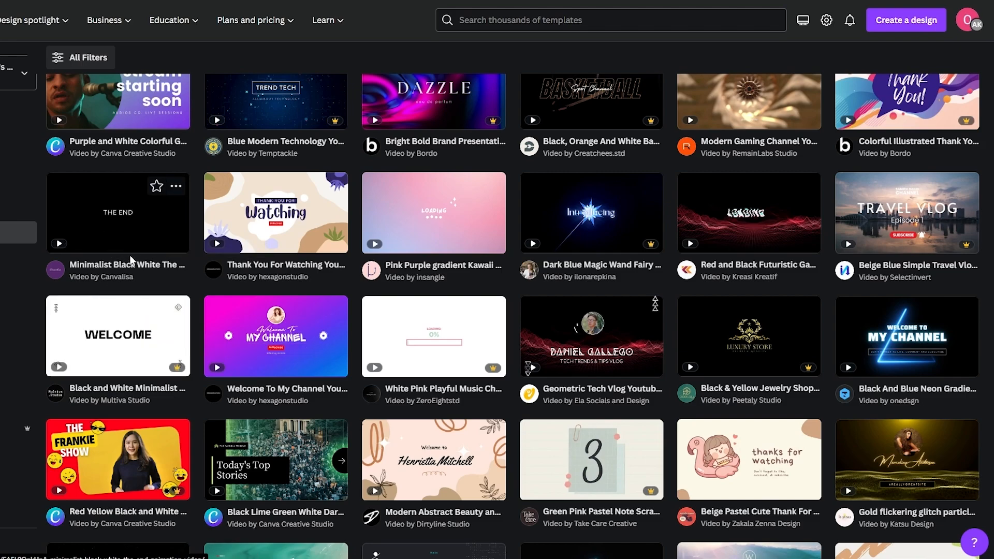
pyautogui.scroll(1, 186, 274)
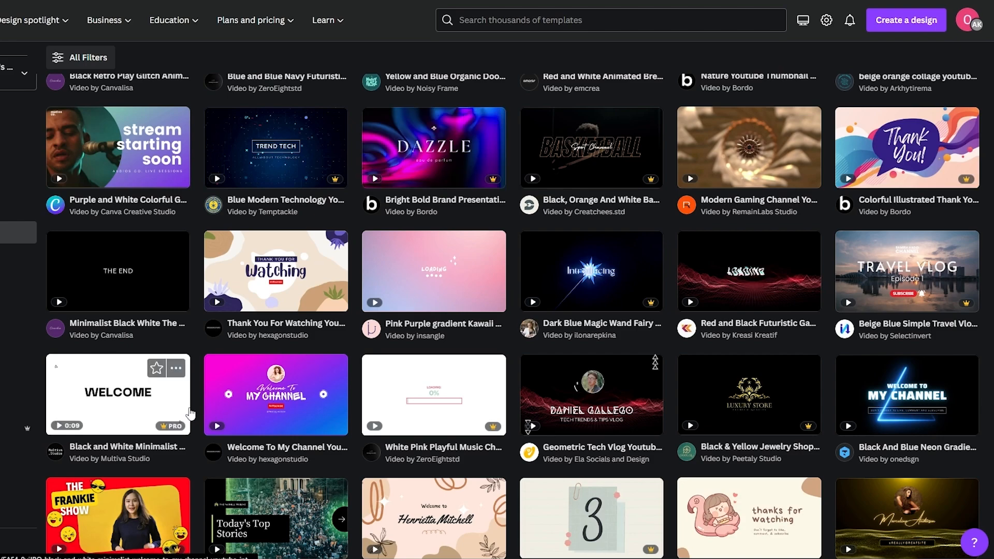
# Step: Open the Black and White Minimalist Welcome template, preview its TO MY and CHANNEL pages, and customize it
pyautogui.click(128, 417)
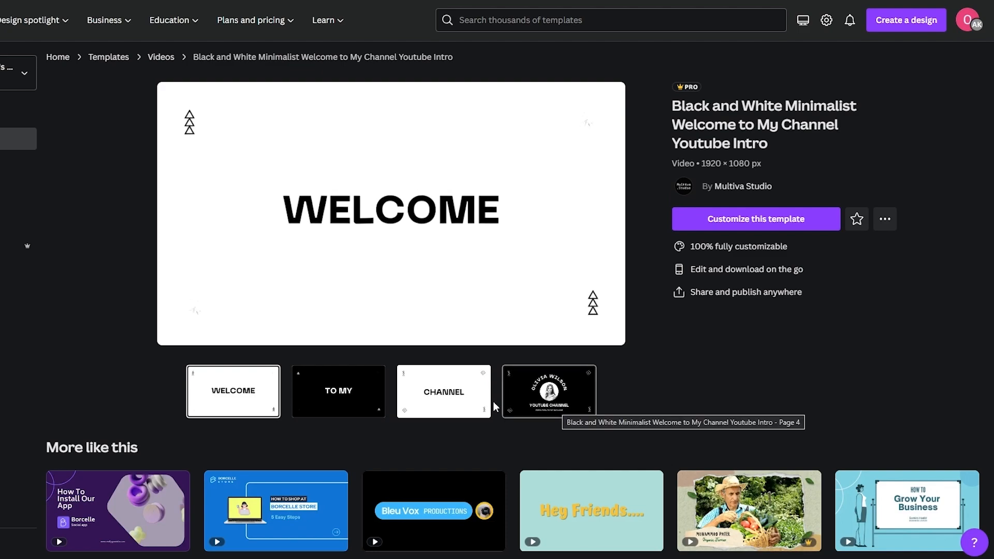
pyautogui.click(359, 402)
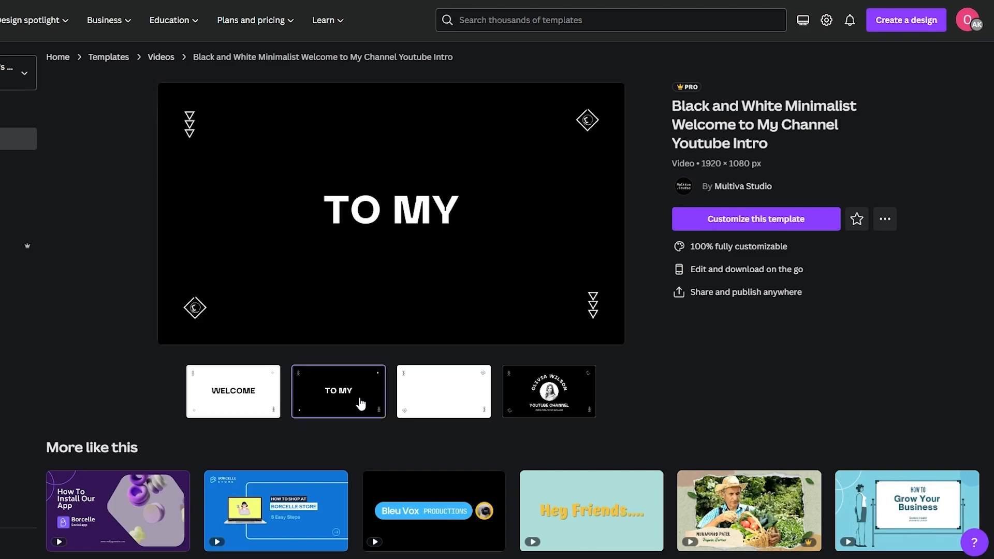
pyautogui.click(451, 402)
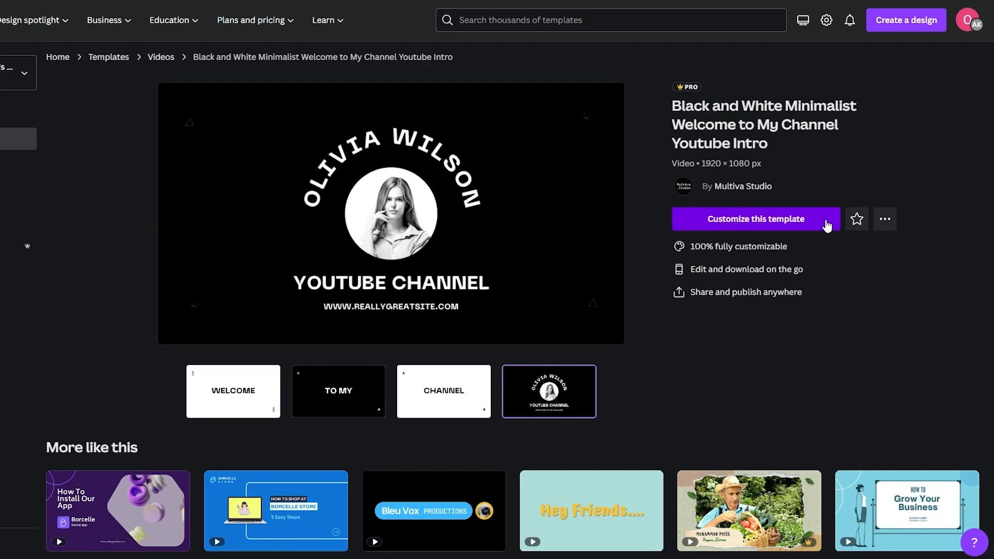
pyautogui.click(775, 226)
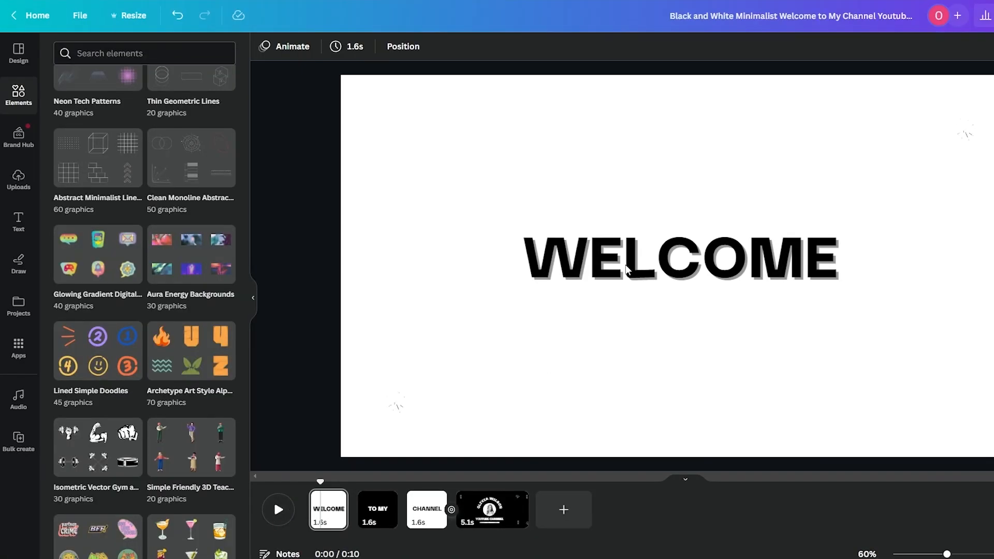
# Step: Try Lift, Neon and Glitch on WELCOME, then apply Shadow with offset 50, direction -45, transparency 40
pyautogui.click(613, 273)
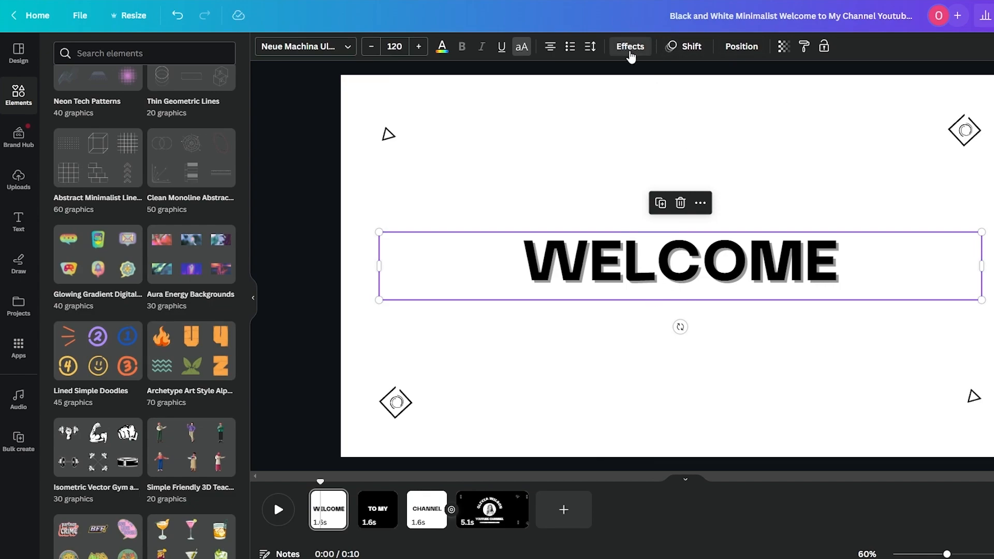
pyautogui.click(629, 49)
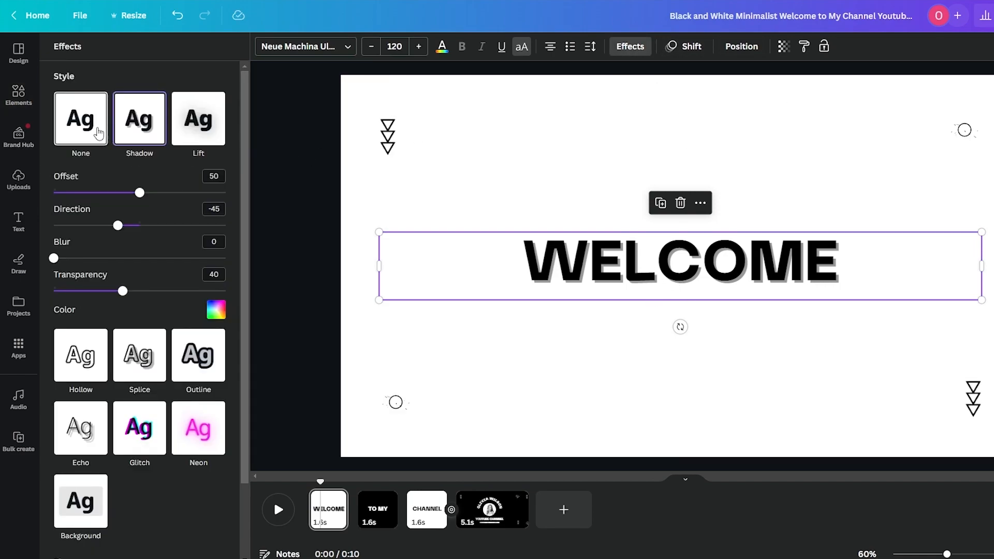
pyautogui.click(214, 141)
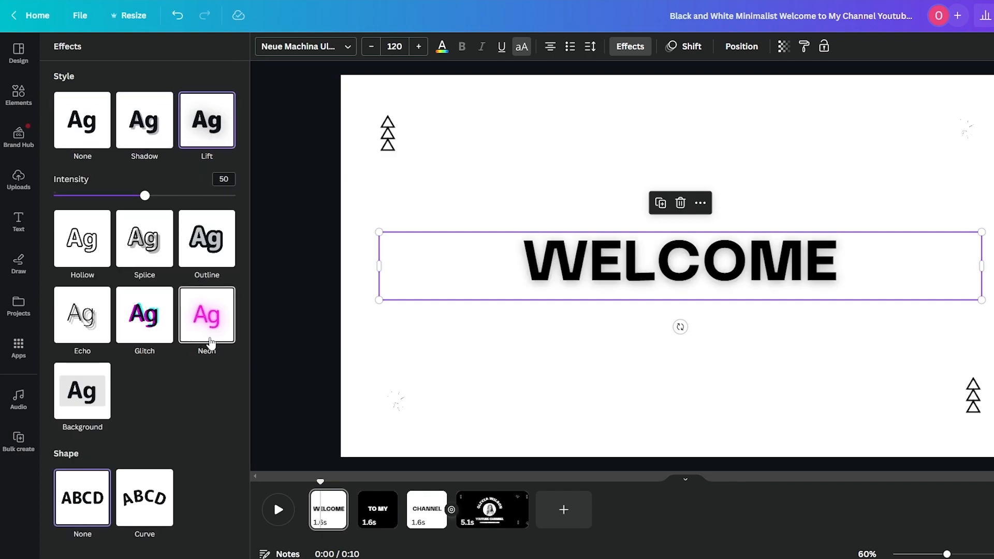
pyautogui.click(207, 334)
pyautogui.click(160, 293)
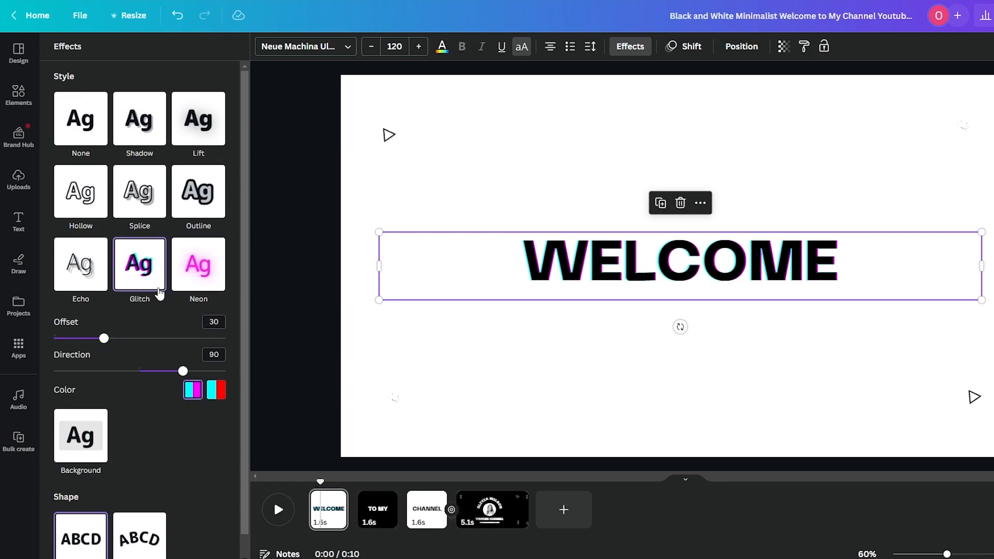
pyautogui.click(140, 99)
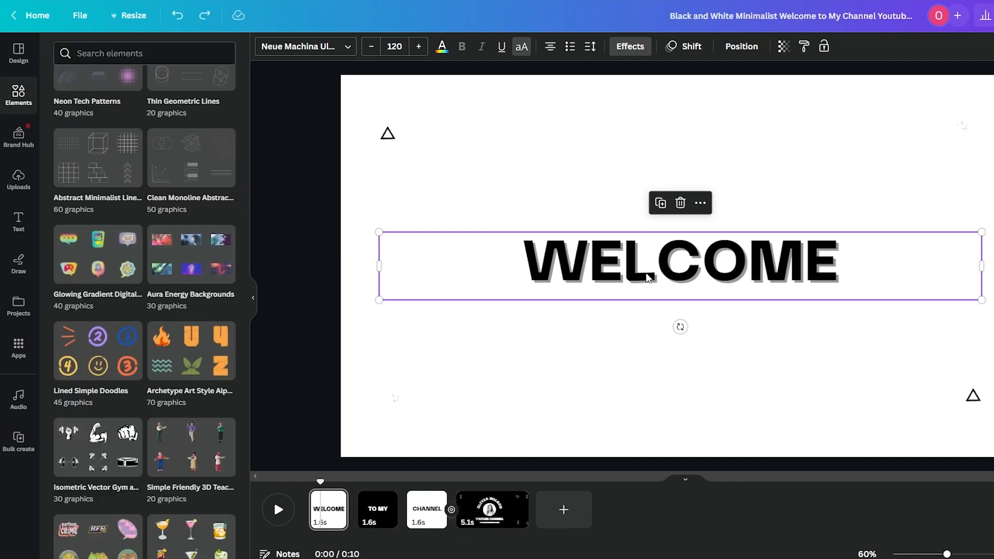
pyautogui.click(311, 261)
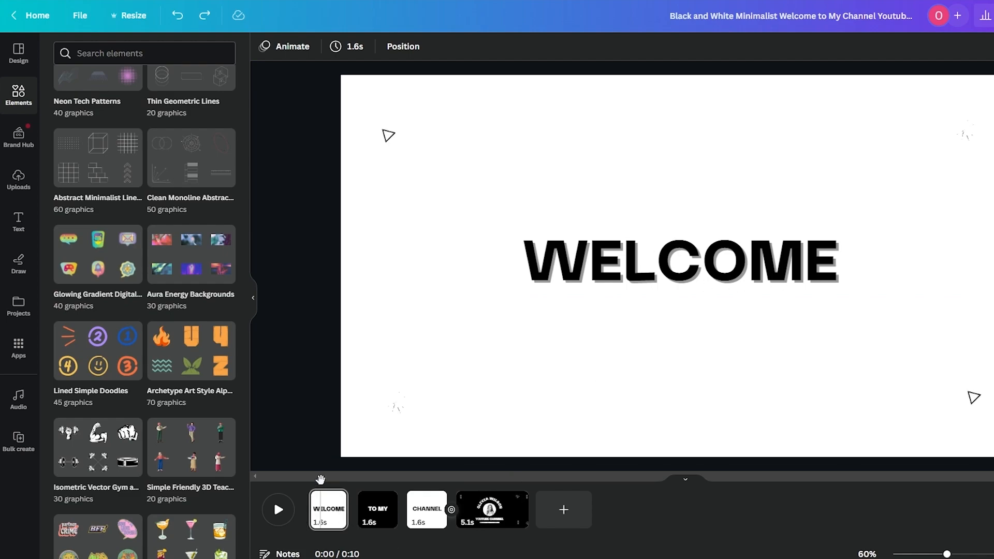
# Step: Scrub to the final CHANNEL page, select the circular portrait photo, and show the uploads library
pyautogui.moveTo(320, 481); pyautogui.dragTo(489, 490)
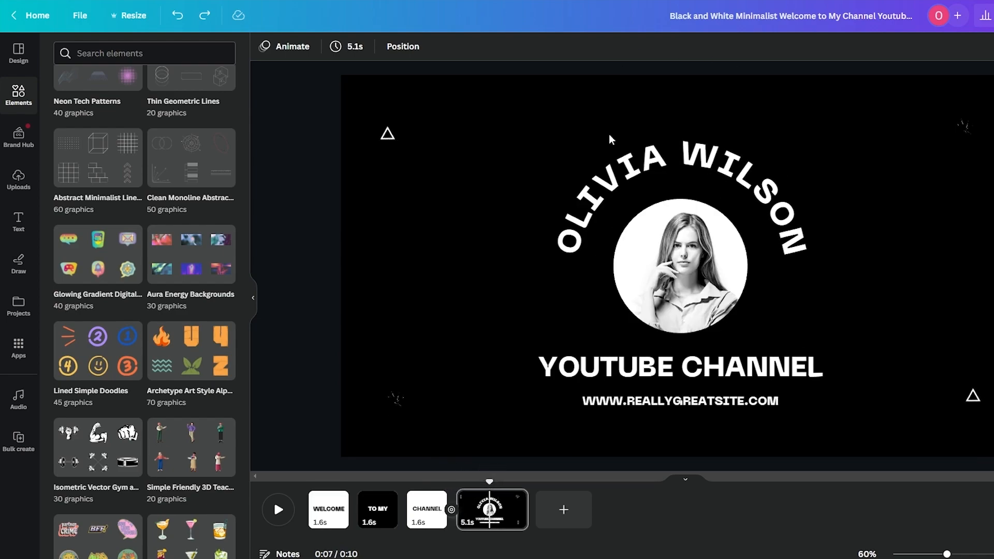
pyautogui.click(617, 195)
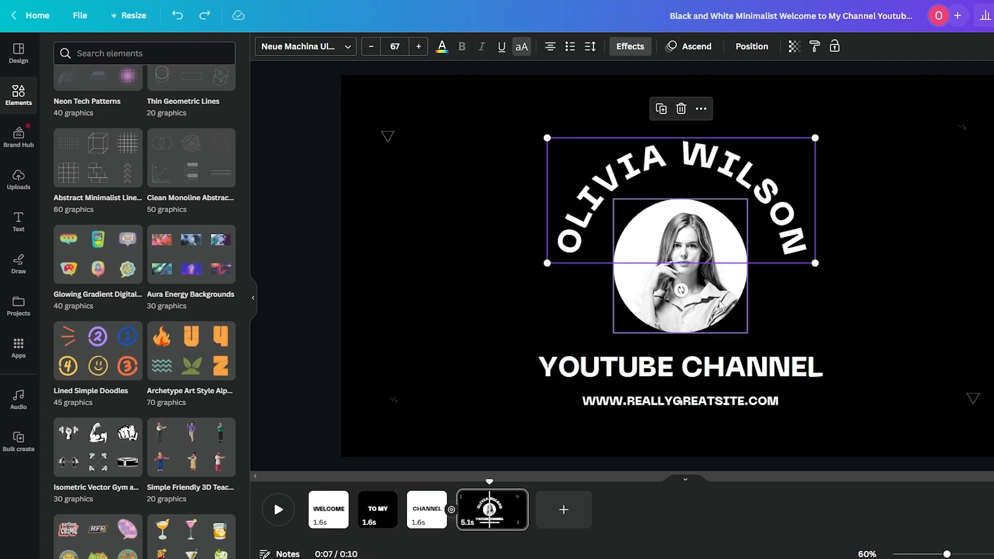
pyautogui.click(717, 308)
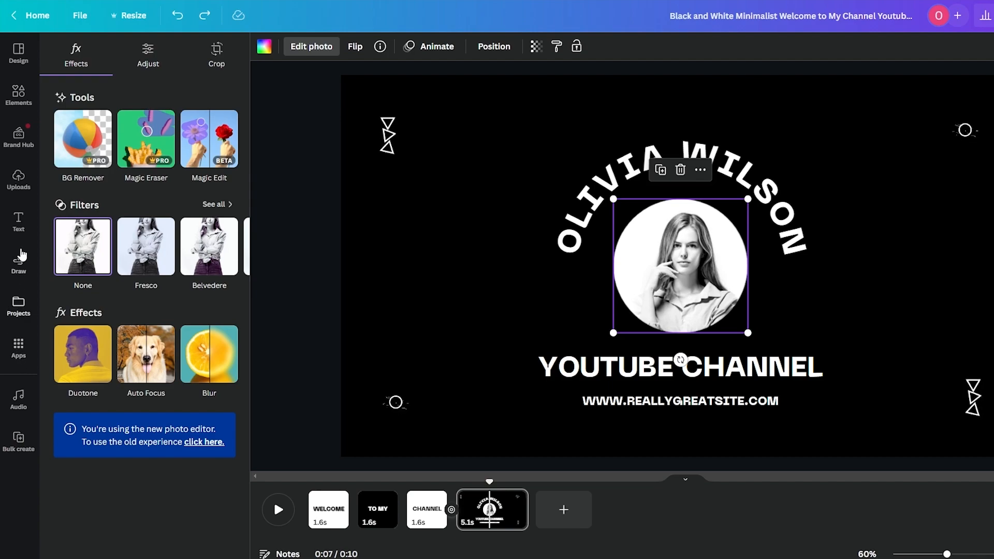
pyautogui.click(23, 183)
# Step: Drop the uploaded smiling-woman photo into the circle frame, replacing the old portrait, and open its photo edits
pyautogui.click(206, 148)
pyautogui.click(85, 148)
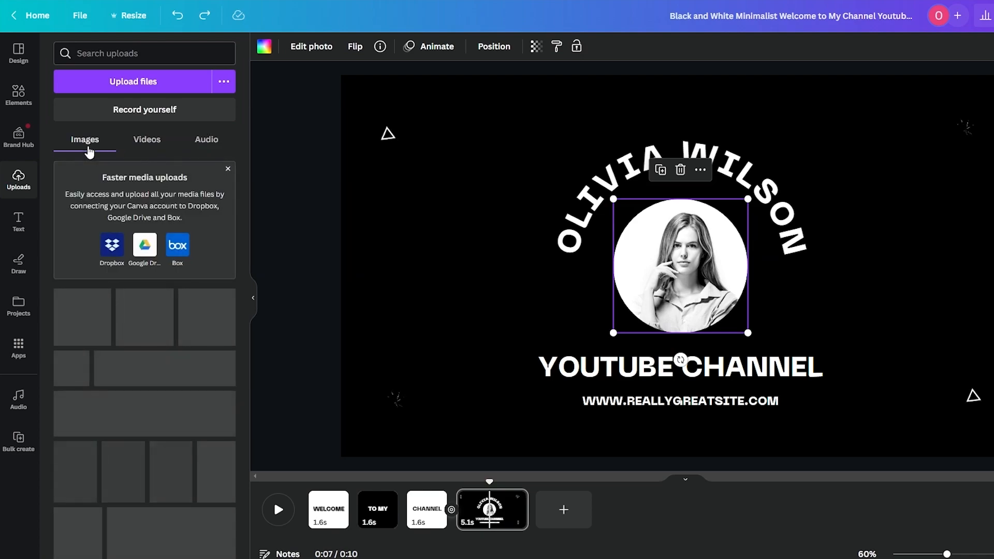
pyautogui.click(78, 426)
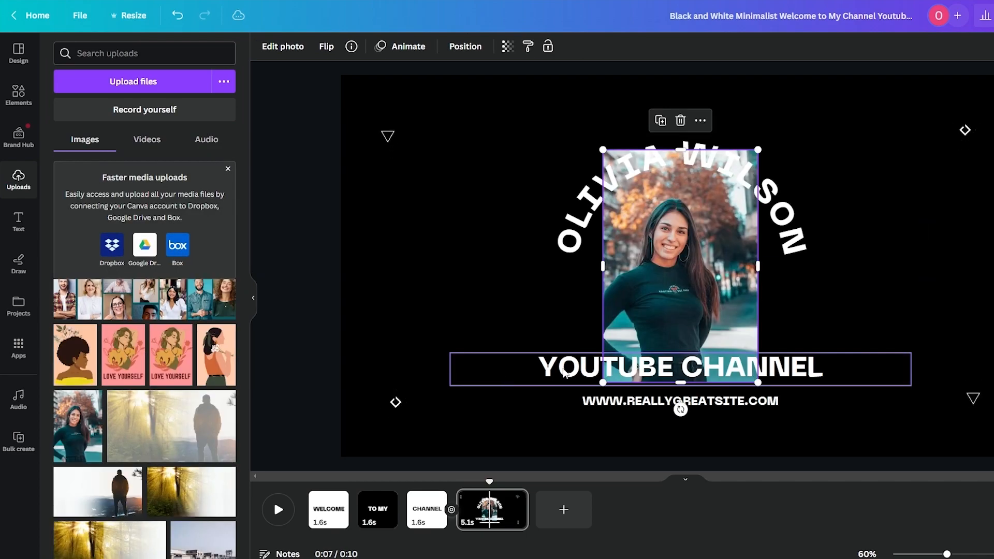
pyautogui.moveTo(686, 264); pyautogui.dragTo(697, 289)
pyautogui.click(561, 282)
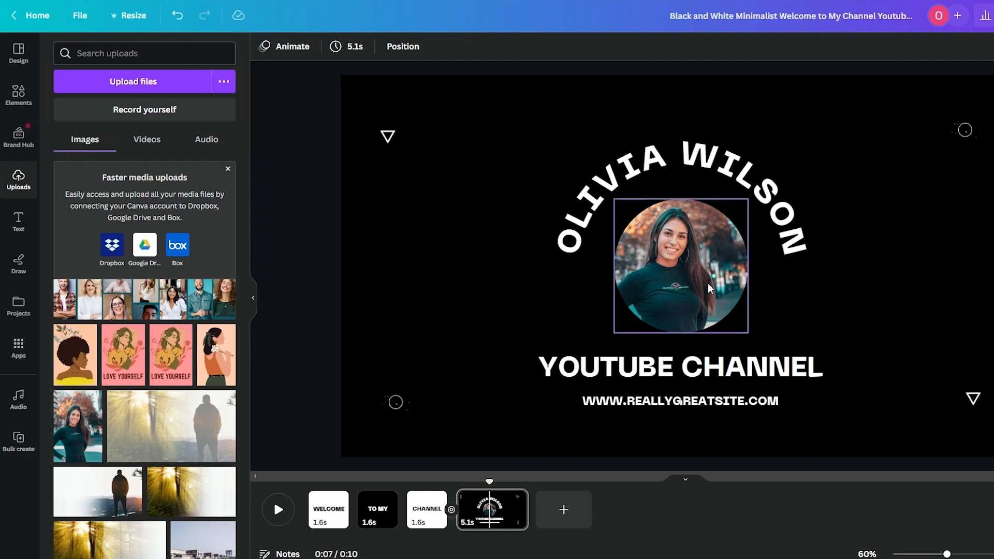
pyautogui.click(694, 303)
pyautogui.click(311, 48)
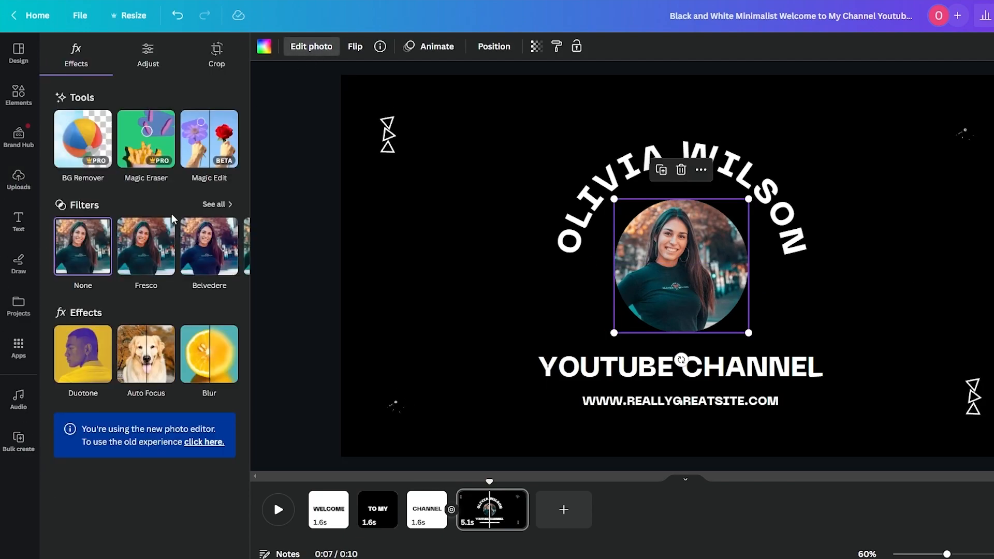
# Step: Apply the Fresco filter to the portrait, browse the other filters both ways, then close the panel
pyautogui.click(166, 258)
pyautogui.click(230, 253)
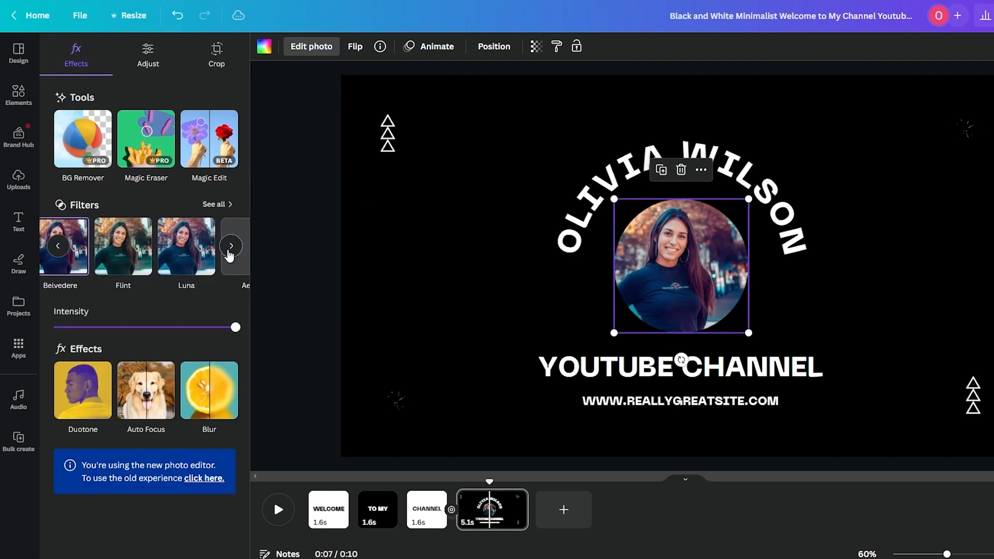
pyautogui.click(234, 248)
pyautogui.click(233, 248)
pyautogui.click(234, 248)
pyautogui.click(234, 248)
pyautogui.click(234, 248)
pyautogui.click(233, 248)
pyautogui.click(235, 251)
pyautogui.click(236, 251)
pyautogui.click(235, 251)
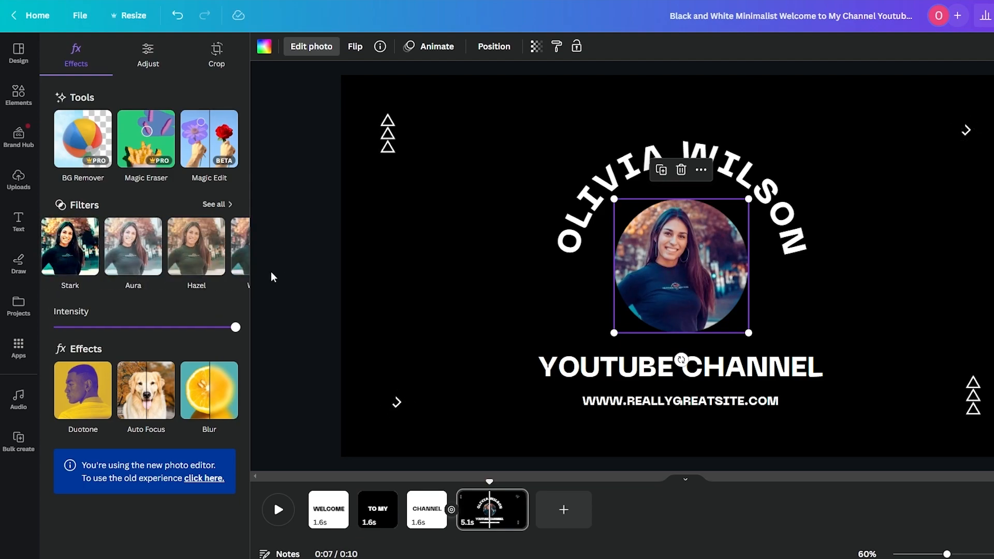
pyautogui.click(54, 247)
pyautogui.click(54, 247)
pyautogui.click(54, 248)
pyautogui.click(54, 247)
pyautogui.press('Escape')
# Step: Return to the WELCOME page and scrub the timeline to preview the whole intro
pyautogui.click(323, 506)
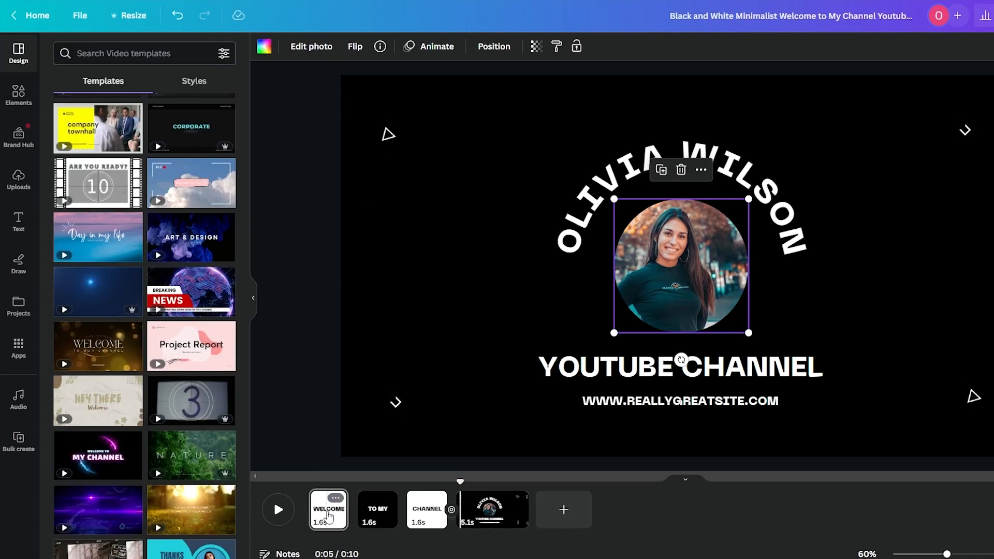
pyautogui.moveTo(325, 484); pyautogui.dragTo(522, 484)
pyautogui.moveTo(454, 489); pyautogui.dragTo(477, 491)
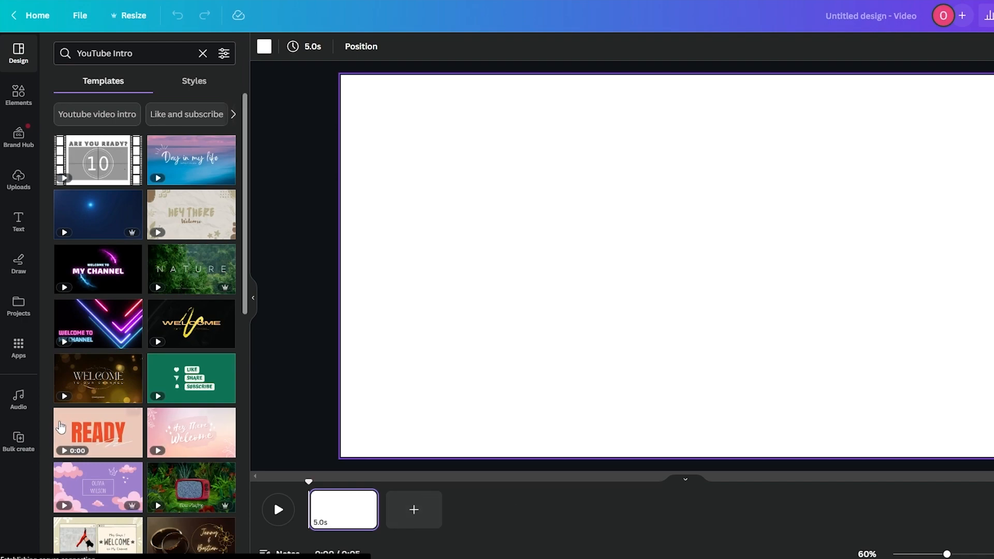
# Step: Browse the Videos panel and search the stock videos for 'animations'
pyautogui.scroll(-5, 149, 414)
pyautogui.scroll(1, 225, 424)
pyautogui.scroll(5, 212, 438)
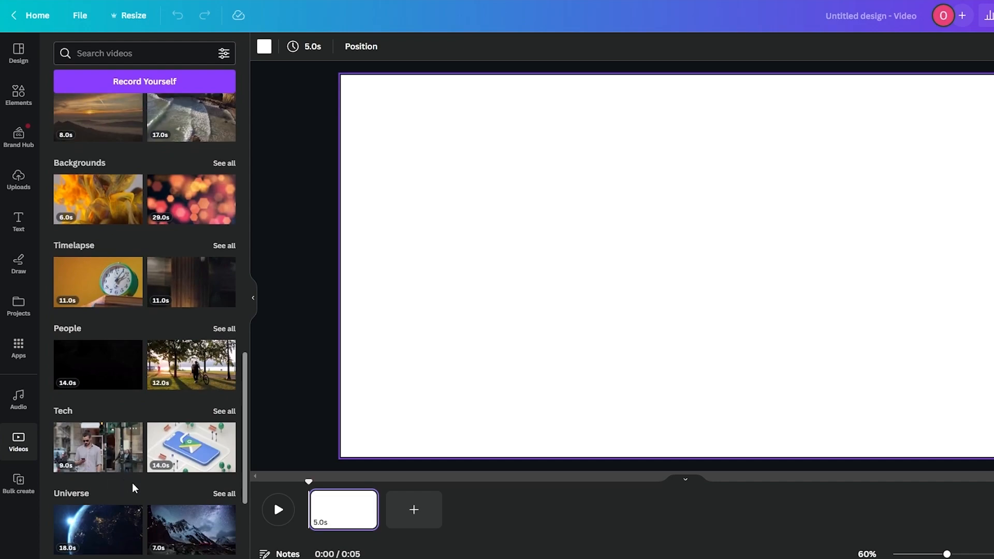
pyautogui.scroll(-4, 124, 479)
pyautogui.scroll(2, 160, 465)
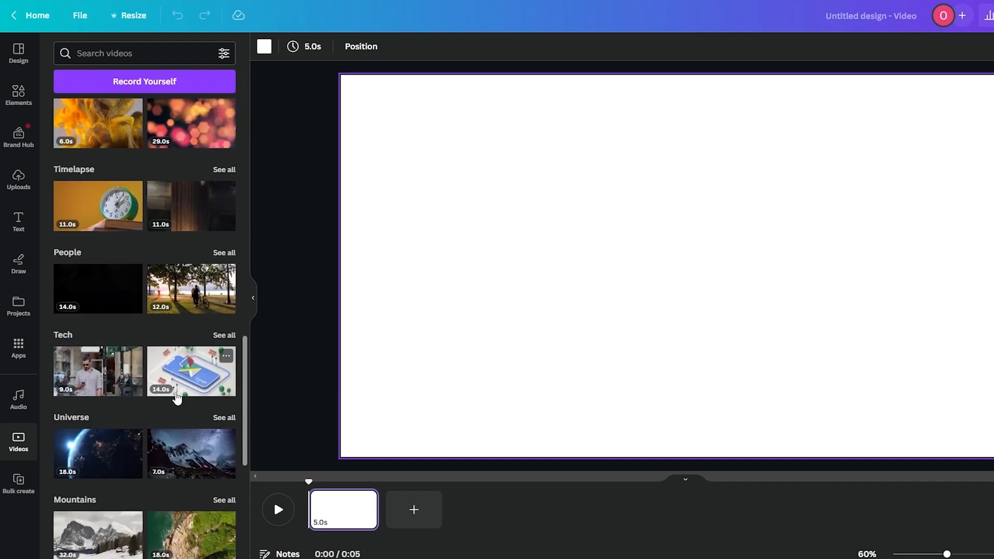
pyautogui.click(119, 51)
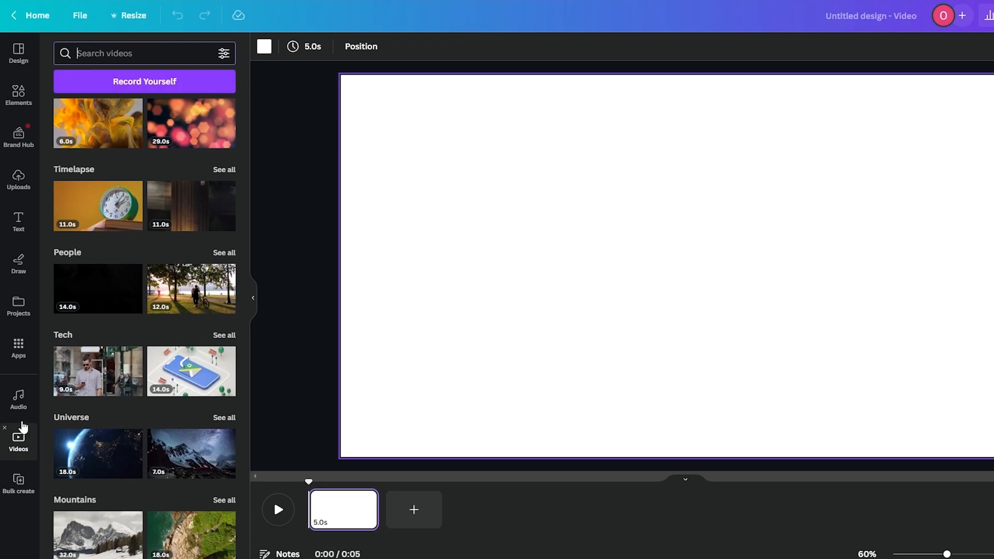
pyautogui.write('an')
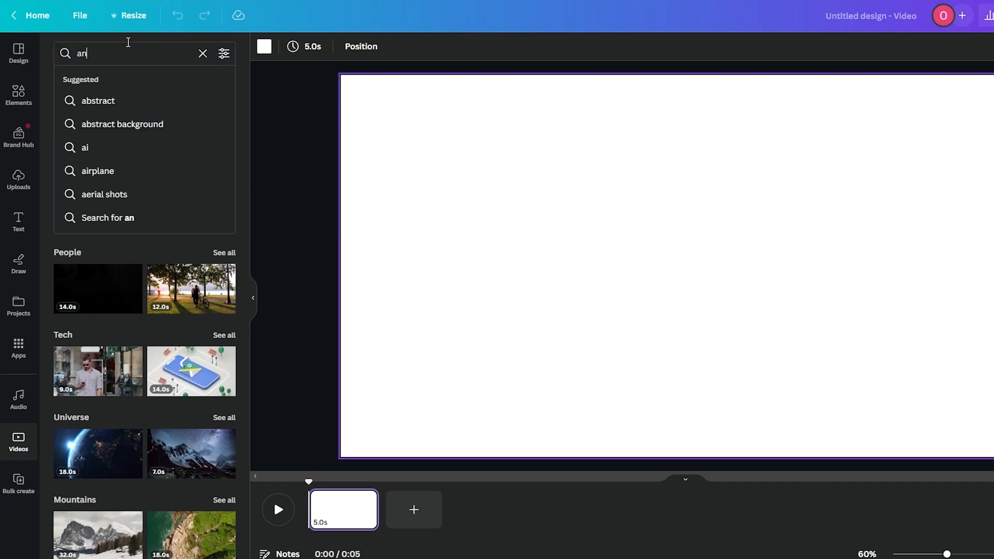
pyautogui.write('ima')
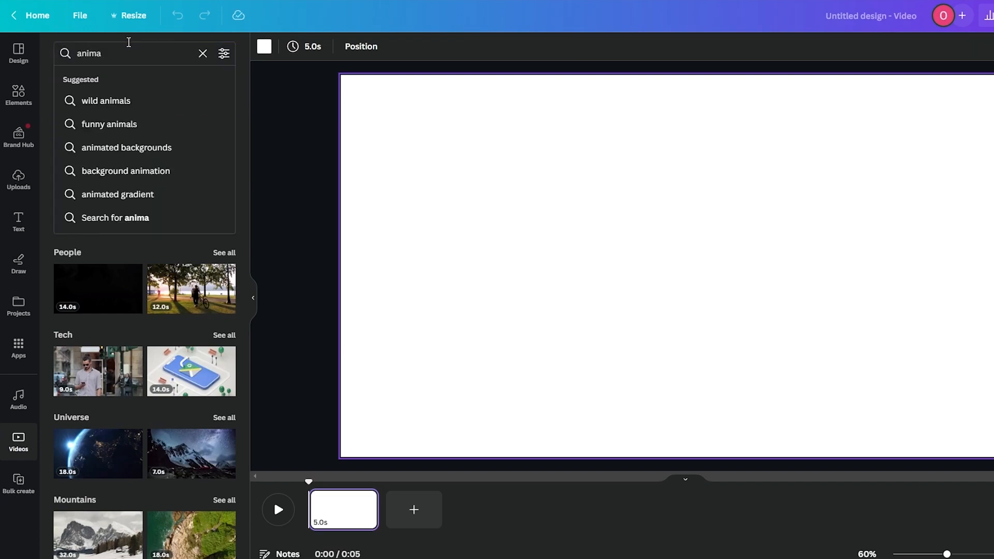
pyautogui.write('tions')
pyautogui.press('Return')
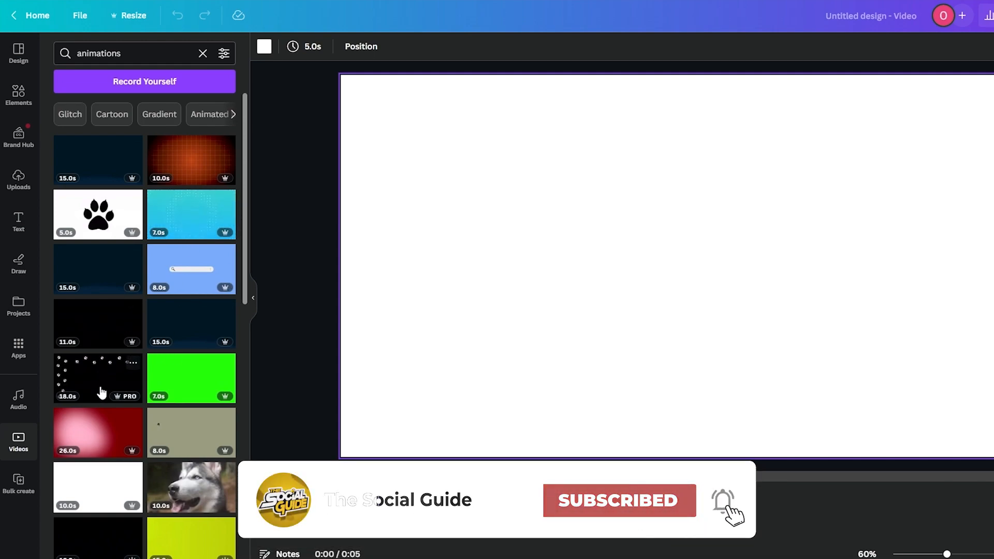
pyautogui.scroll(-3, 100, 378)
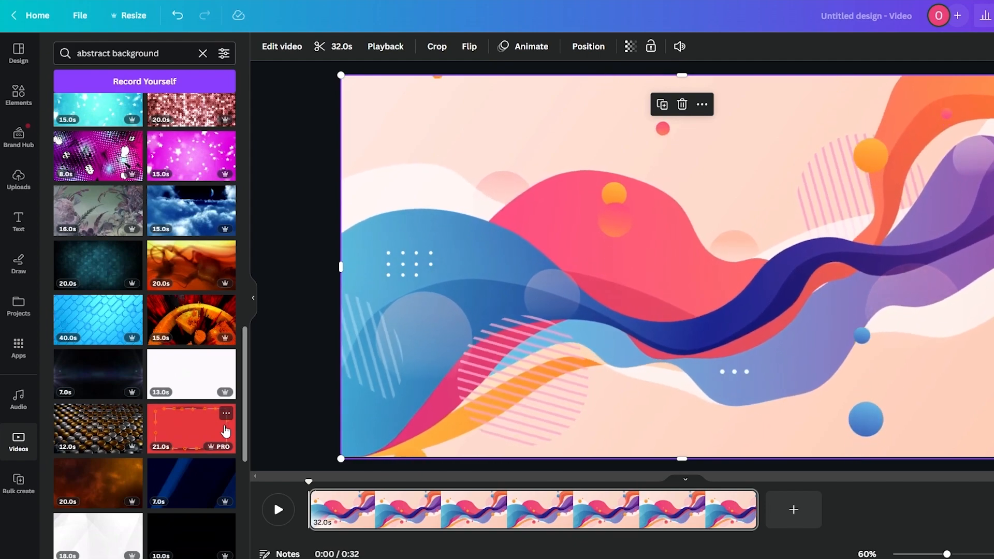
# Step: Add the red framed clip, delete the old background video, and drag the wave video onto the page
pyautogui.click(184, 421)
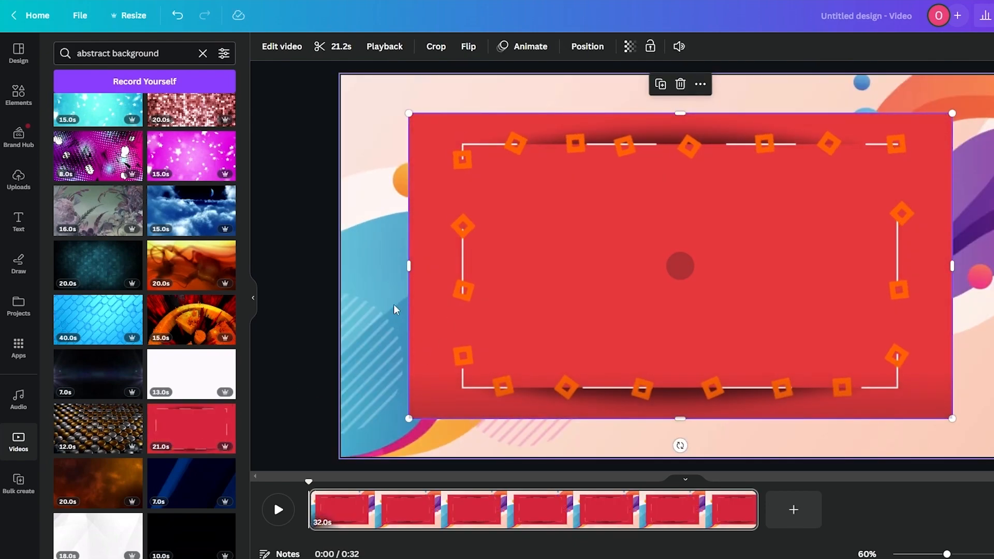
pyautogui.click(384, 303)
pyautogui.press('Delete')
pyautogui.click(704, 276)
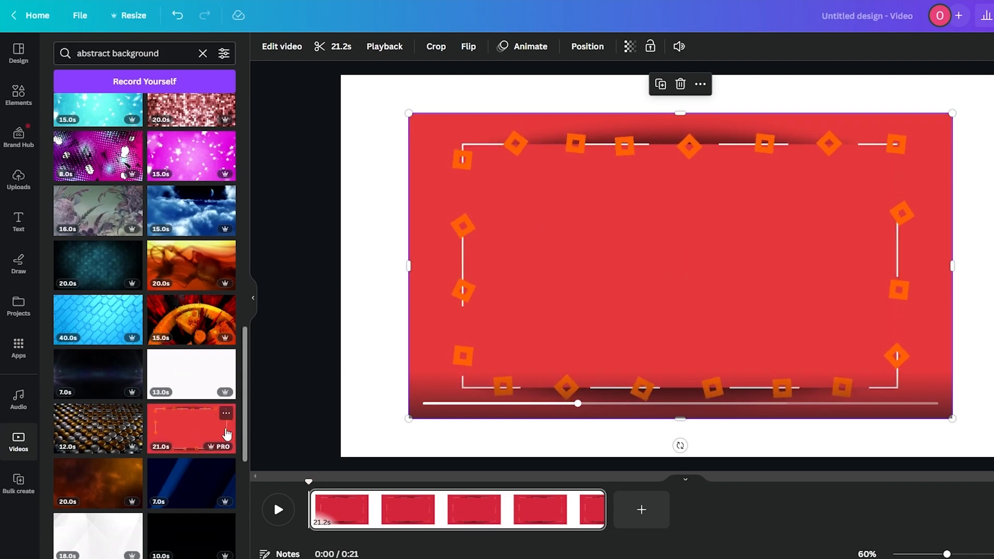
pyautogui.scroll(-2, 191, 409)
pyautogui.moveTo(98, 474); pyautogui.dragTo(428, 385)
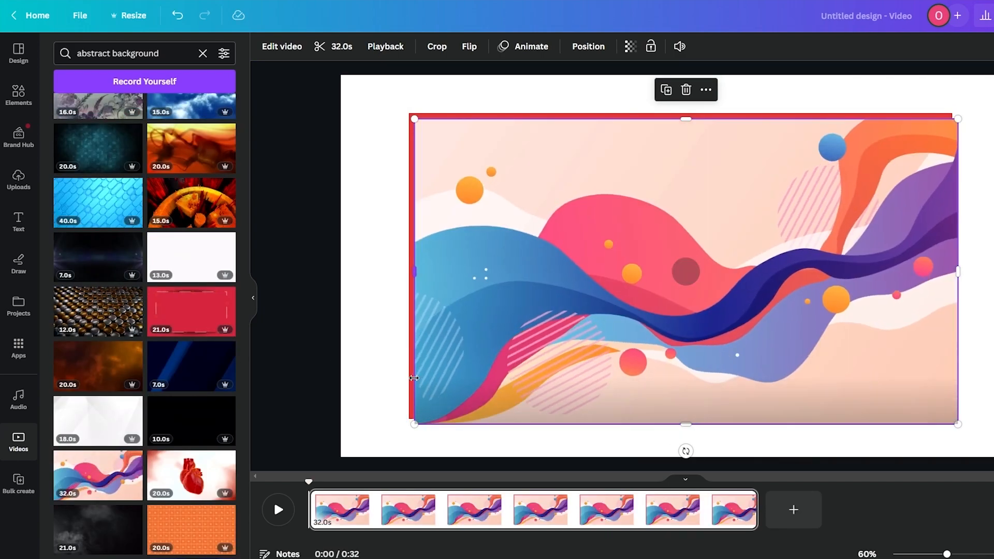
pyautogui.click(380, 387)
# Step: Delete the red clip and stretch the 32-second wave video from the top-left corner to fill the page
pyautogui.click(410, 368)
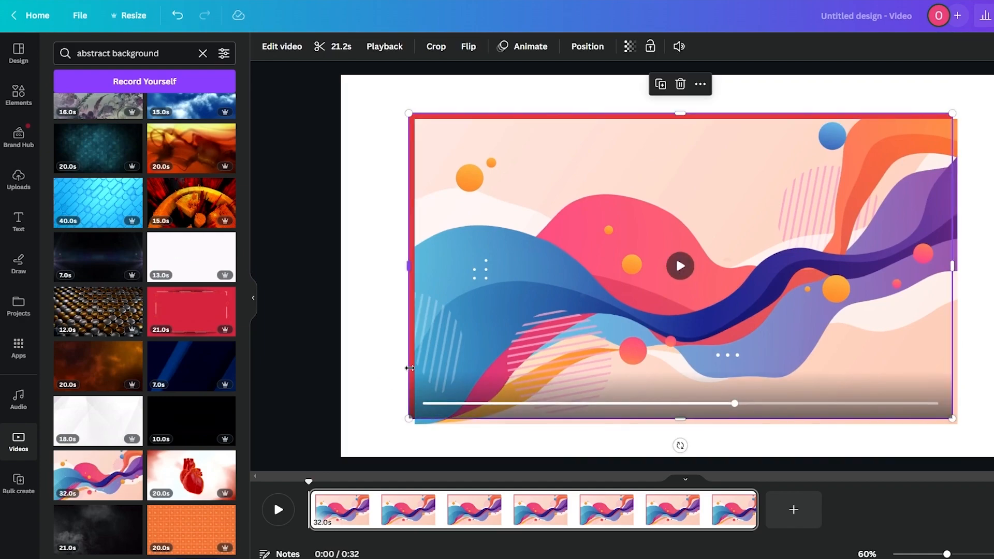
pyautogui.press('Delete')
pyautogui.moveTo(505, 334); pyautogui.dragTo(430, 290)
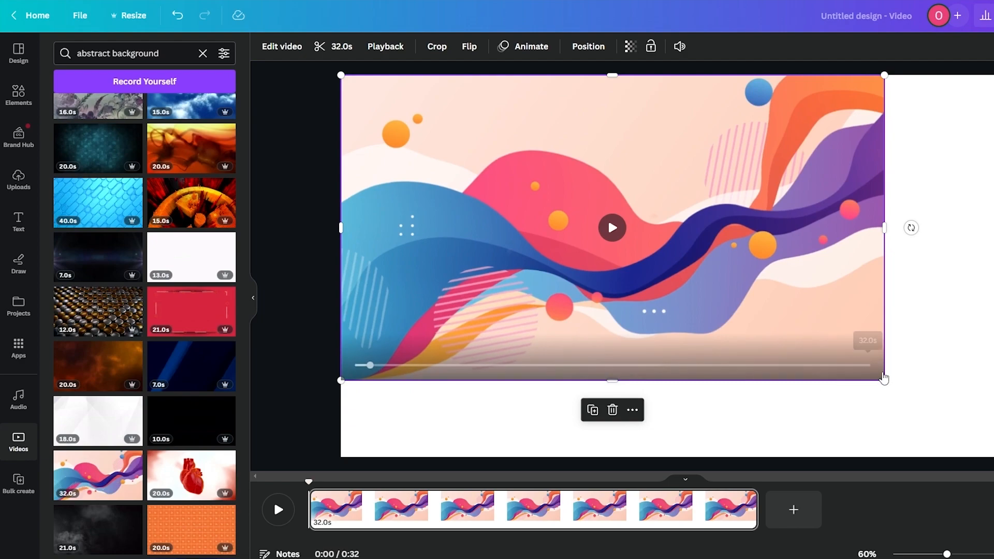
pyautogui.moveTo(883, 381); pyautogui.dragTo(993, 456)
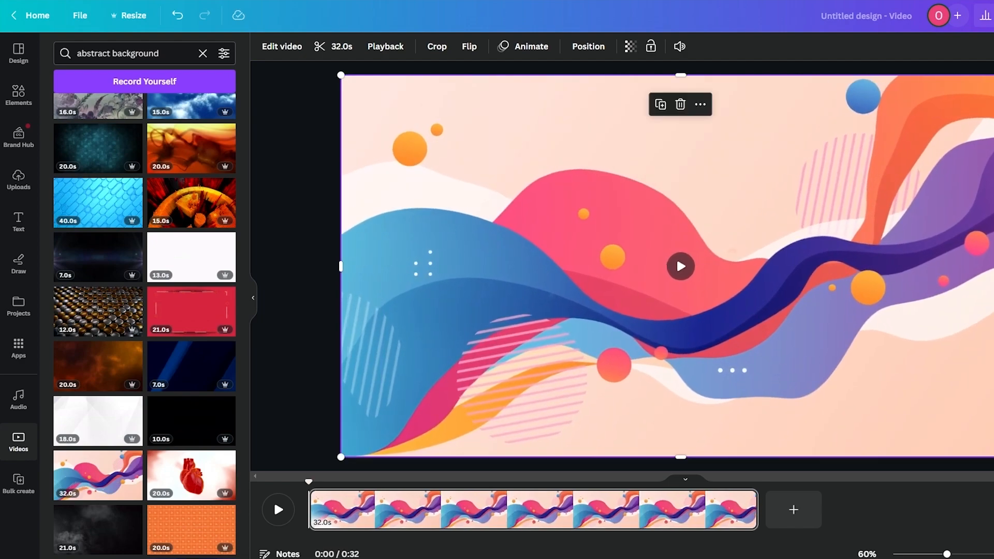
pyautogui.click(283, 47)
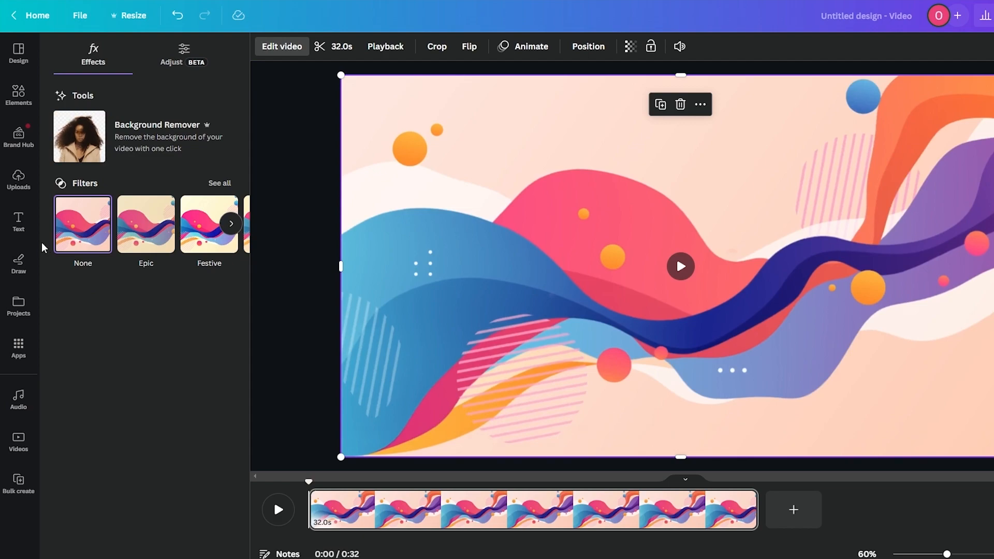
pyautogui.click(19, 106)
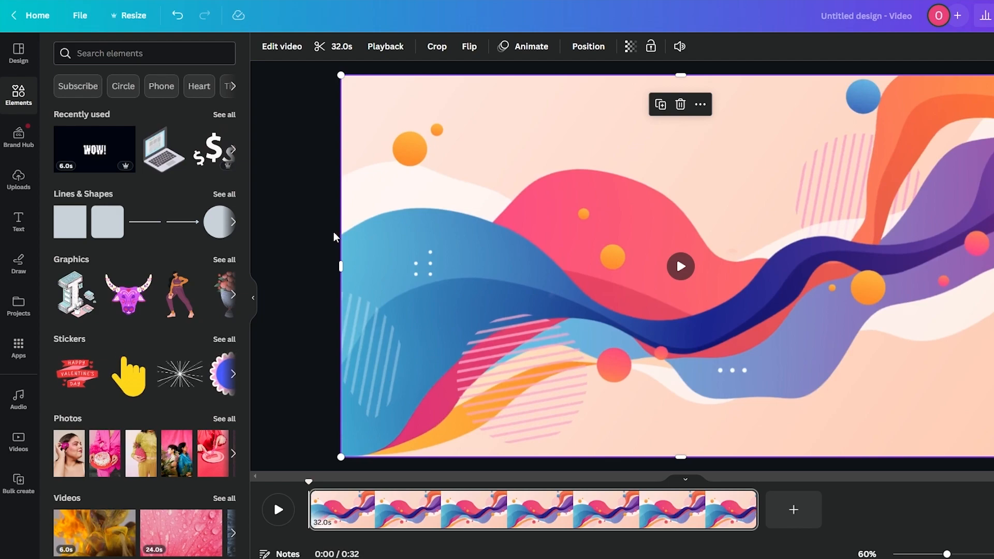
pyautogui.scroll(-1, 309, 259)
pyautogui.scroll(-1, 101, 416)
pyautogui.scroll(-5, 100, 417)
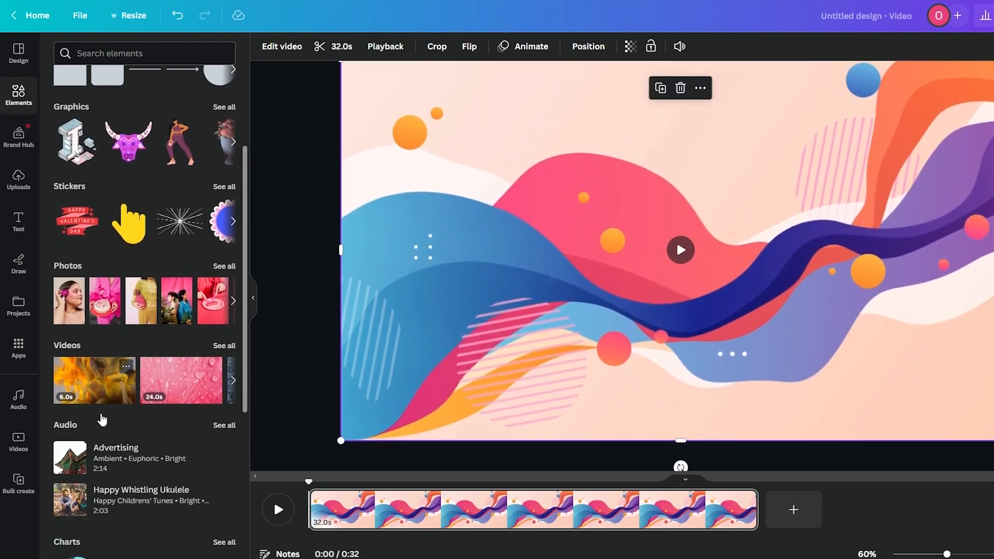
pyautogui.scroll(6, 101, 414)
pyautogui.click(119, 53)
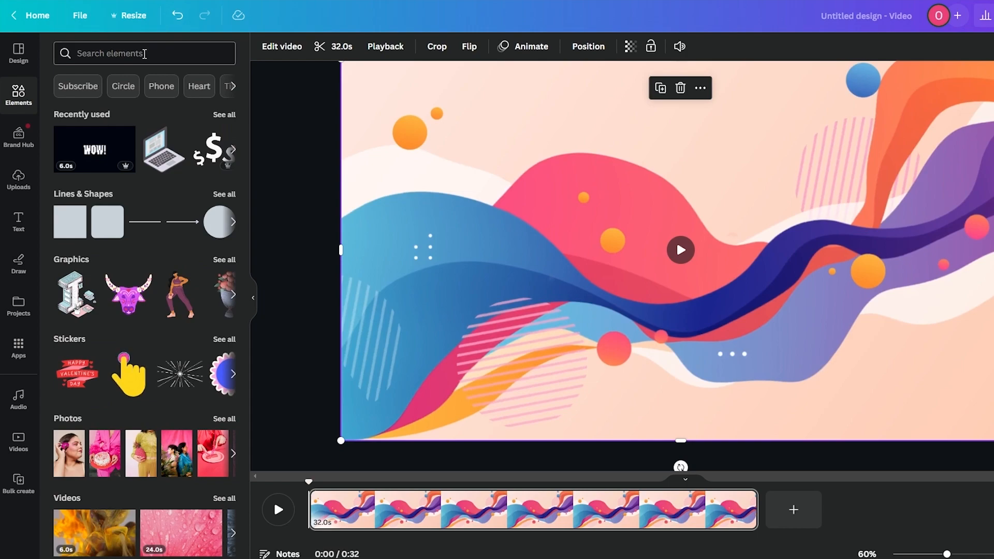
pyautogui.click(102, 334)
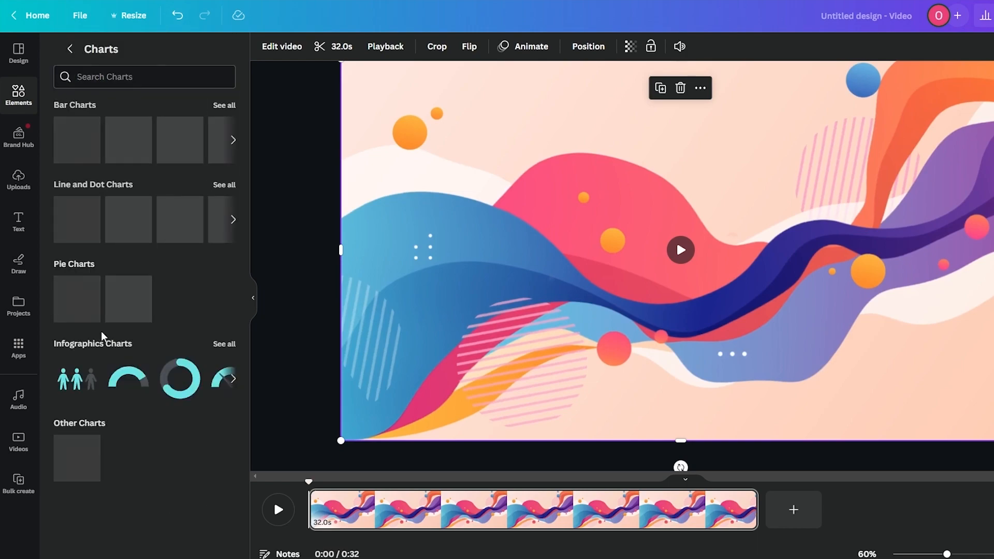
pyautogui.click(15, 64)
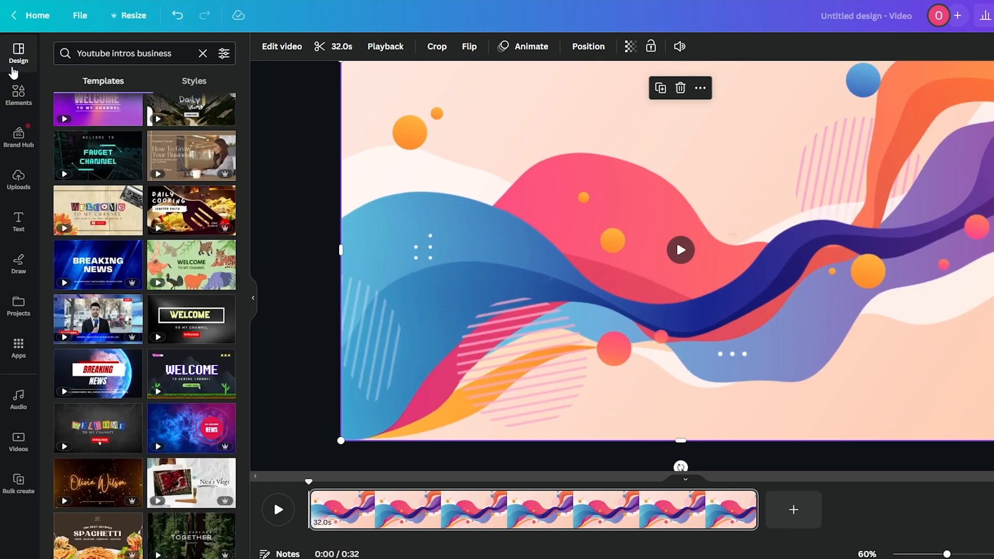
pyautogui.click(18, 94)
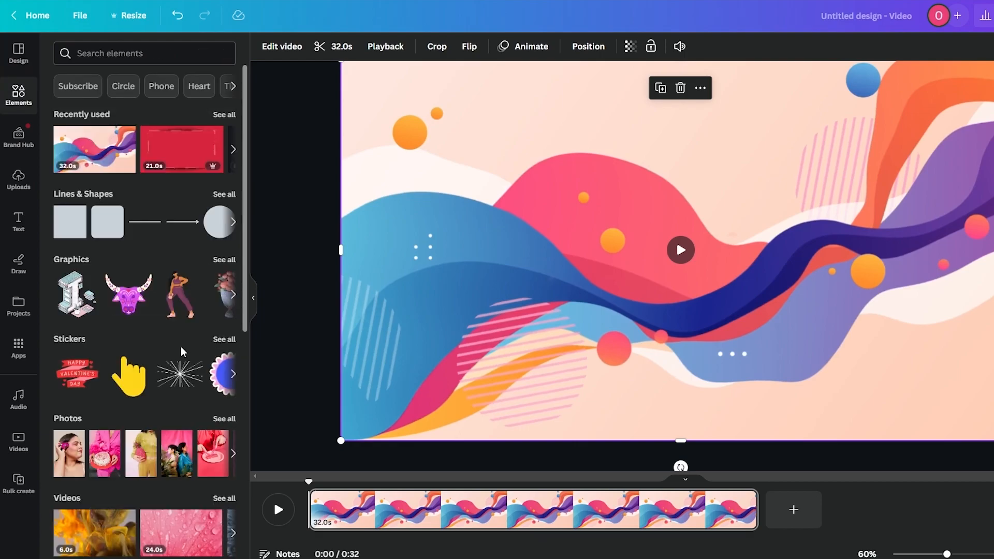
pyautogui.scroll(-3, 183, 346)
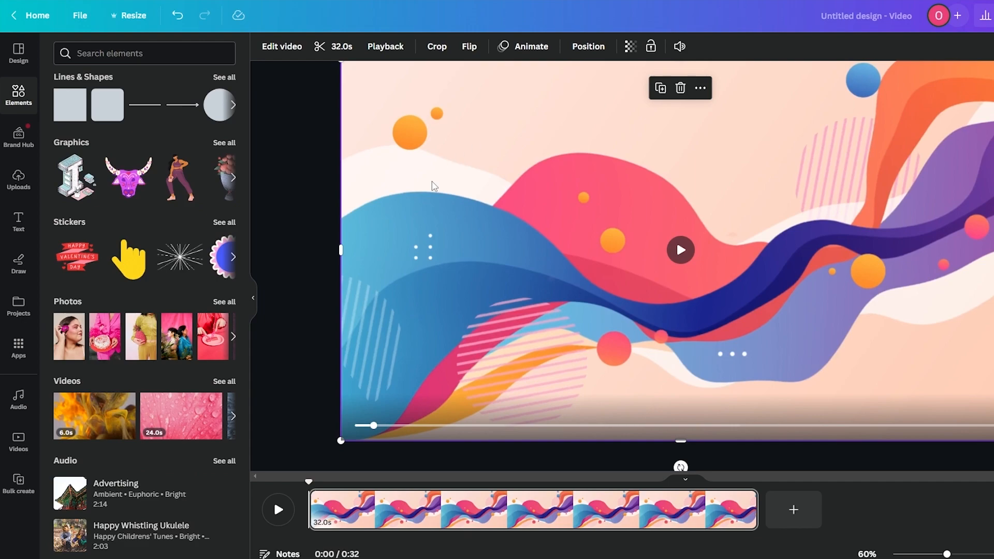
# Step: Add a 'Welcome To' text box at size 64 and move it up, centred on the page
pyautogui.click(303, 187)
pyautogui.press('t')
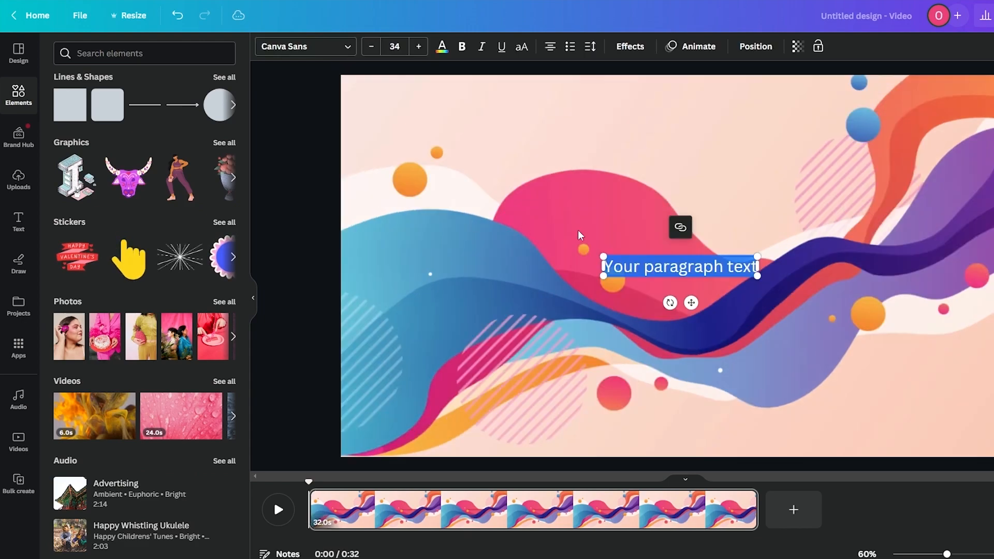
pyautogui.write('Welcome To')
pyautogui.rightClick(712, 265)
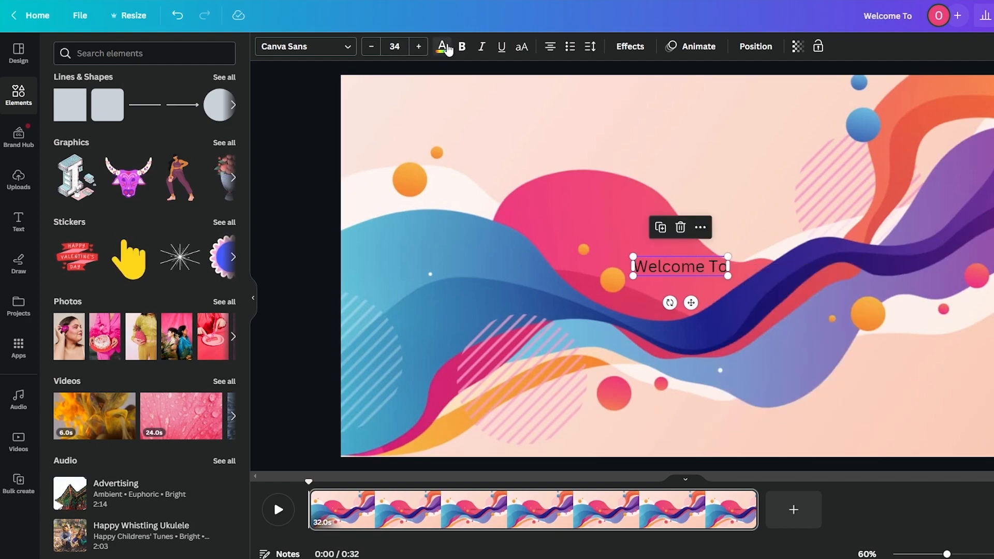
pyautogui.click(394, 46)
pyautogui.click(406, 357)
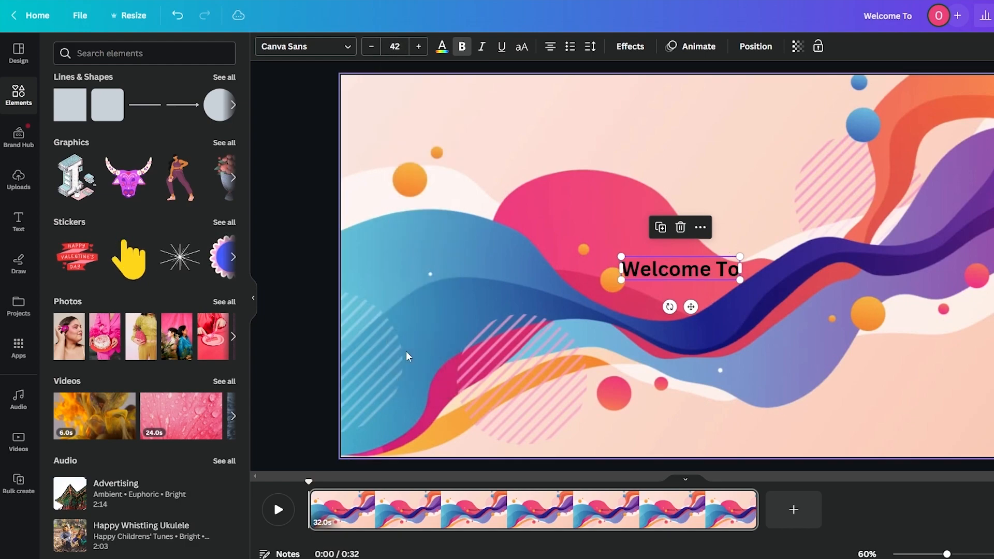
pyautogui.click(395, 47)
pyautogui.scroll(-3, 414, 223)
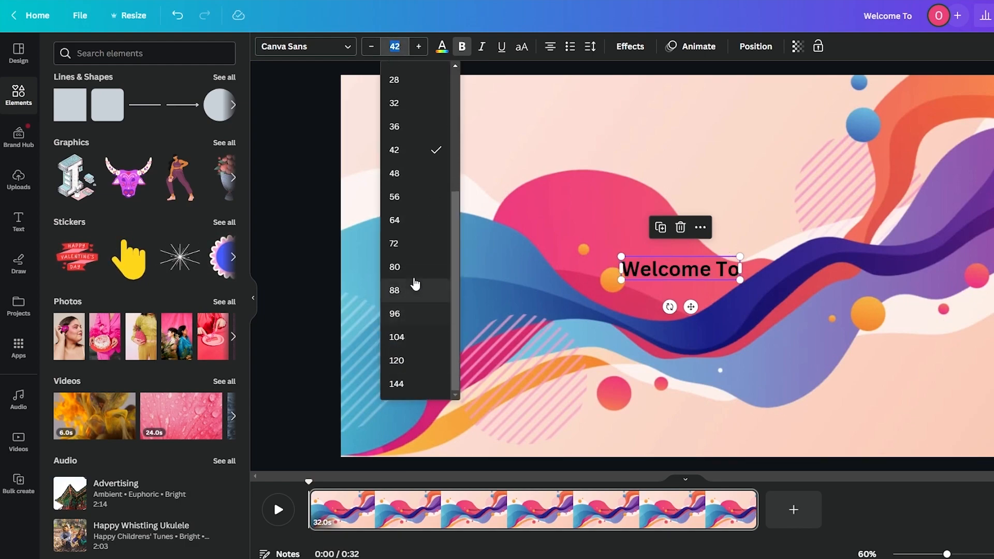
pyautogui.click(414, 223)
pyautogui.moveTo(691, 277); pyautogui.dragTo(692, 207)
# Step: Give the 'Welcome To' title a drop shadow and the League Spartan font
pyautogui.click(630, 50)
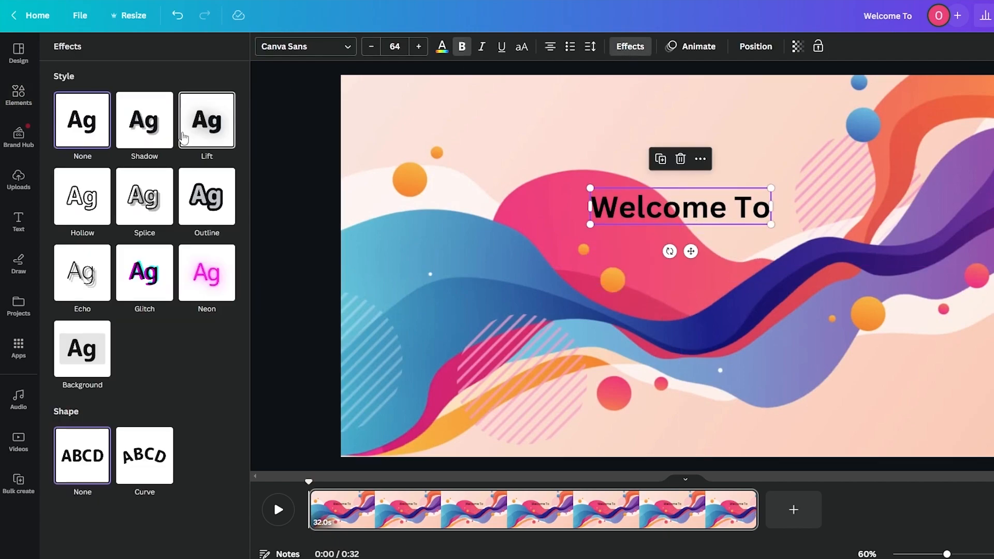
pyautogui.click(149, 120)
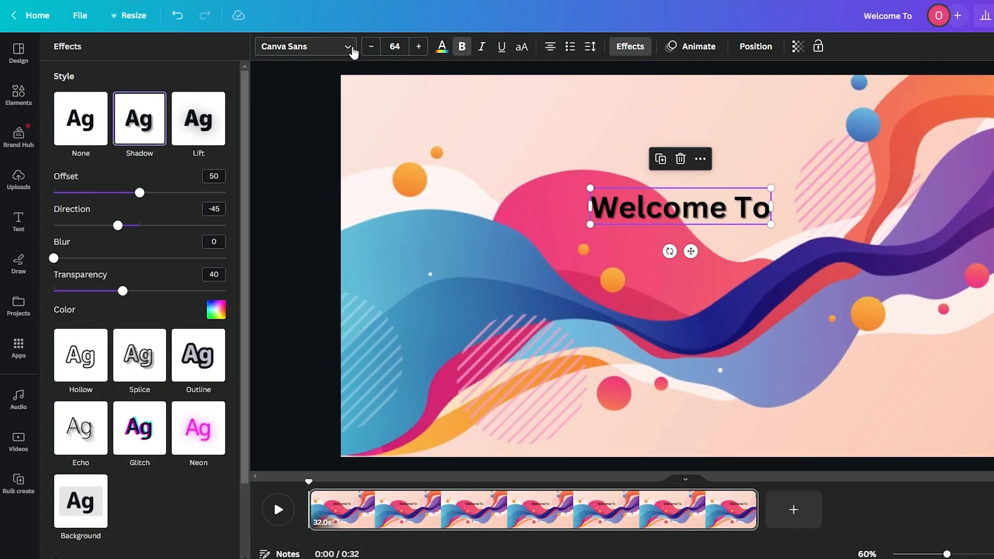
pyautogui.click(300, 52)
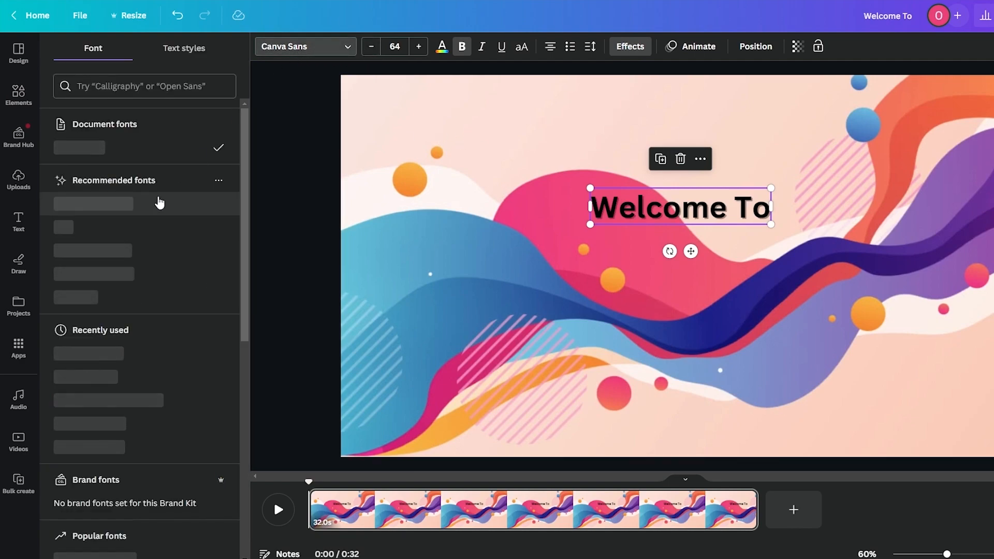
pyautogui.click(140, 251)
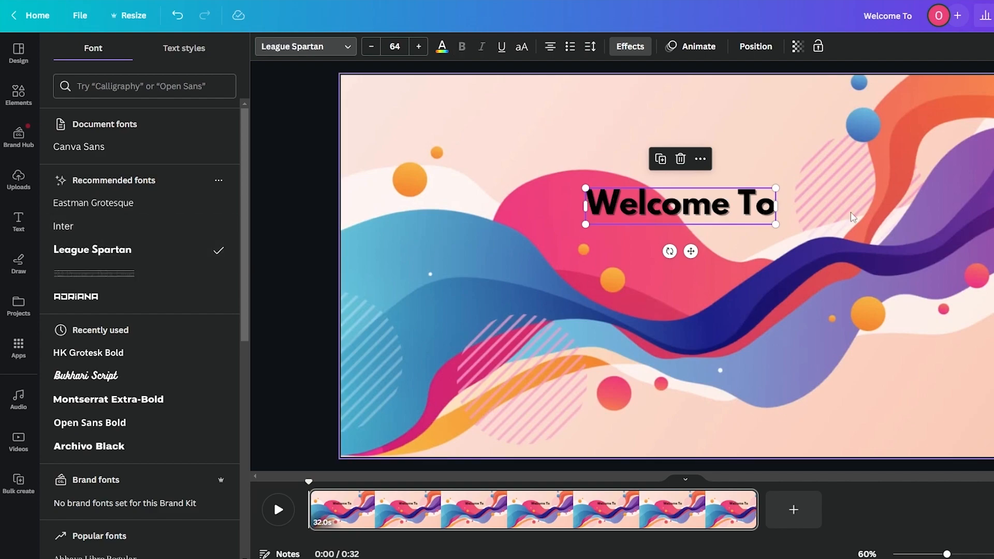
pyautogui.click(712, 206)
pyautogui.press('Escape')
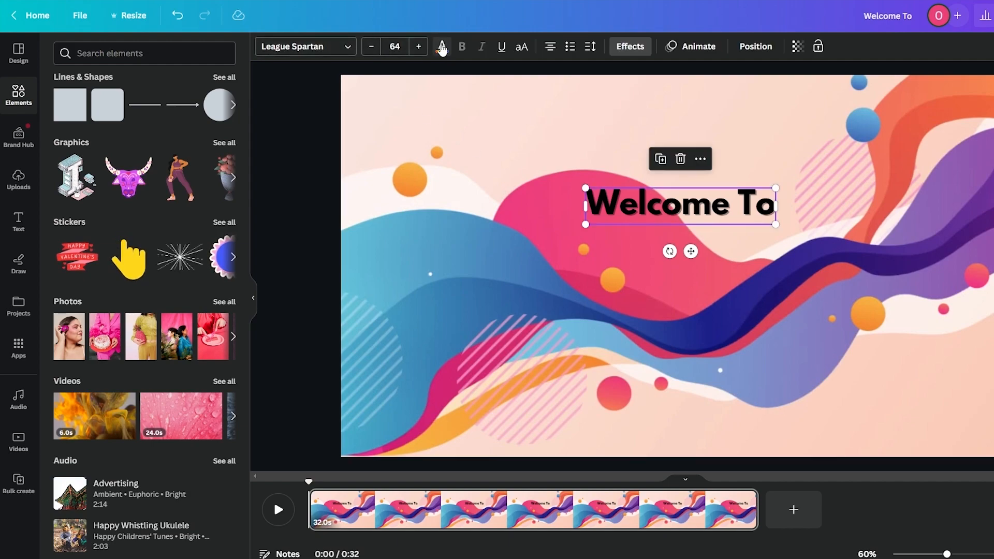
# Step: Make the Welcome To title white and re-centre it on the page's middle line
pyautogui.click(442, 48)
pyautogui.click(129, 122)
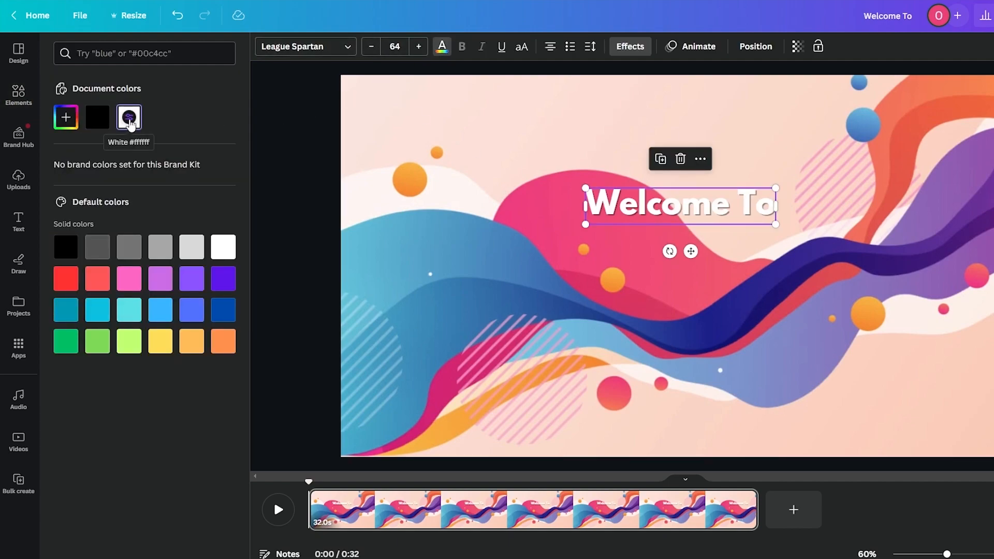
pyautogui.moveTo(725, 214)
pyautogui.mouseDown()
pyautogui.moveTo(721, 173)
pyautogui.moveTo(720, 209)
pyautogui.mouseUp()
pyautogui.click(493, 507)
# Step: Trim the background video clip to 3 seconds and add a blank second page
pyautogui.click(548, 517)
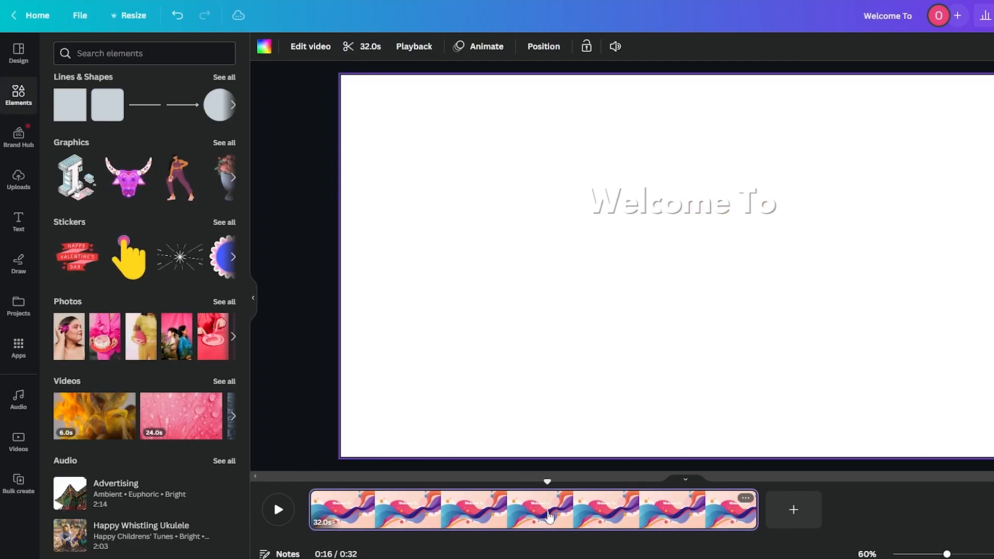
pyautogui.click(363, 46)
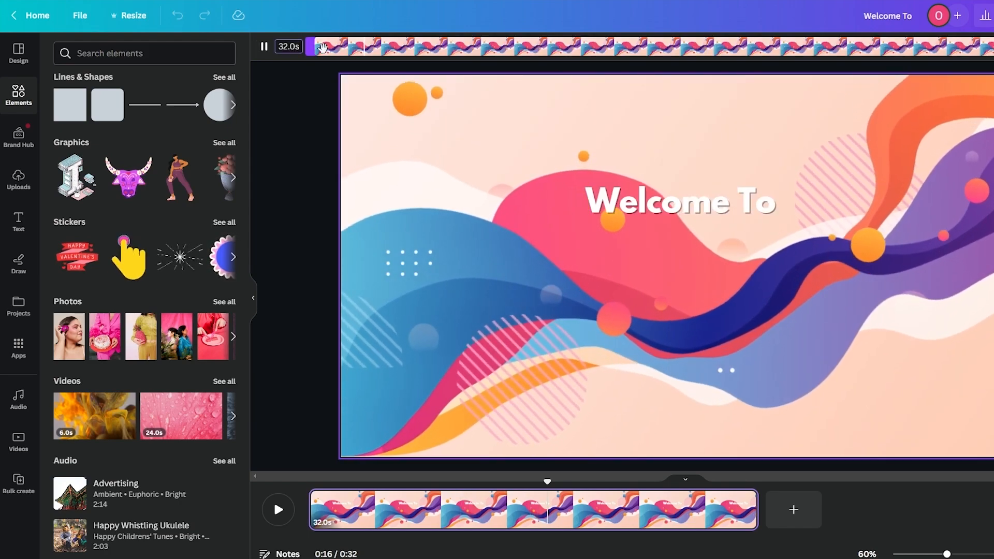
pyautogui.moveTo(990, 50); pyautogui.dragTo(390, 57)
pyautogui.click(965, 49)
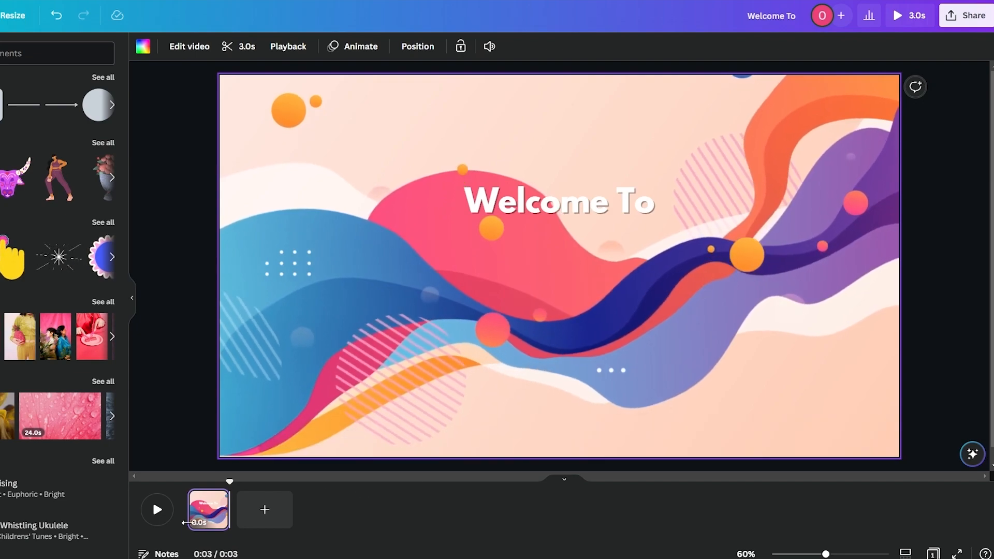
pyautogui.click(276, 525)
pyautogui.click(209, 509)
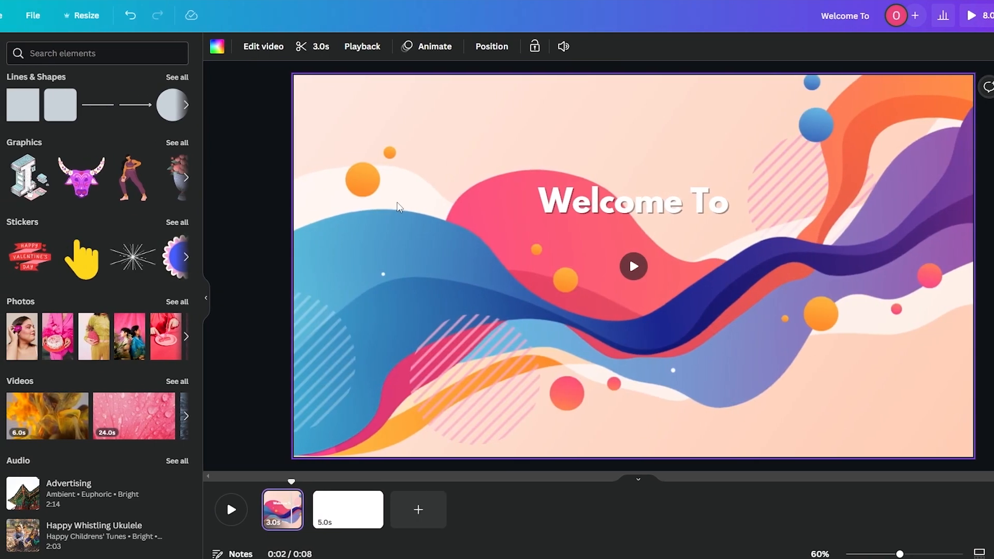
# Step: Duplicate the wave page, delete the blank page, and remove the copied Welcome To title
pyautogui.click(355, 517)
pyautogui.hotkey('ctrl', 'v')
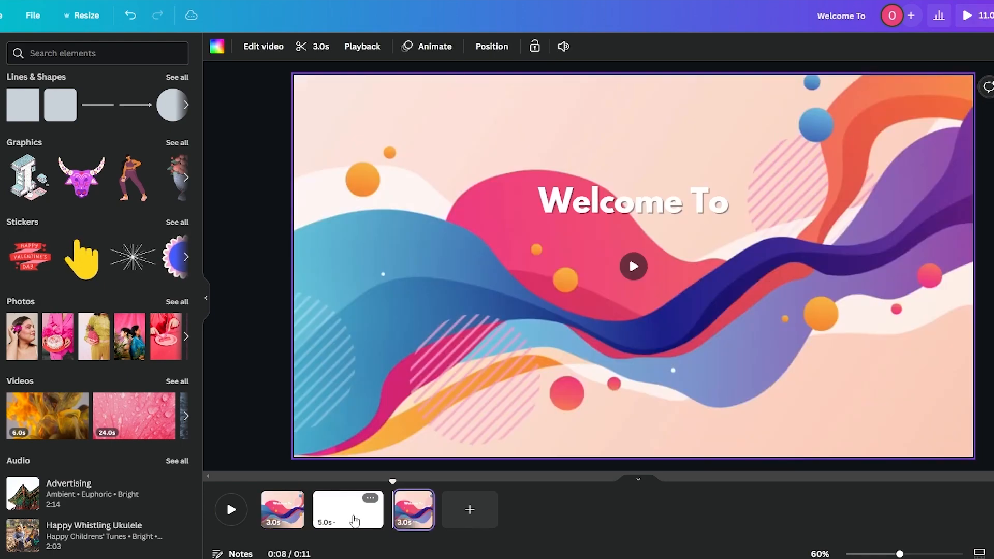
pyautogui.click(364, 515)
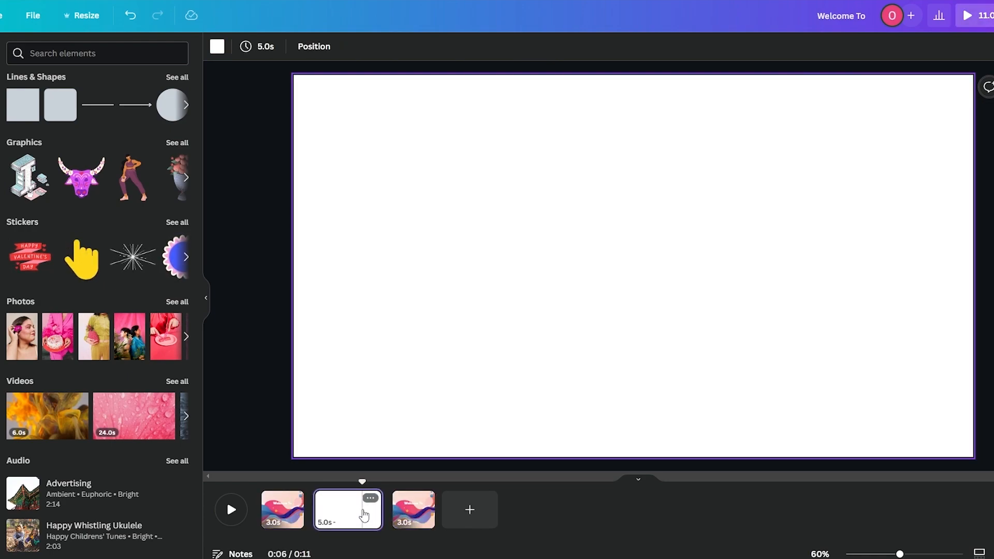
pyautogui.press('Delete')
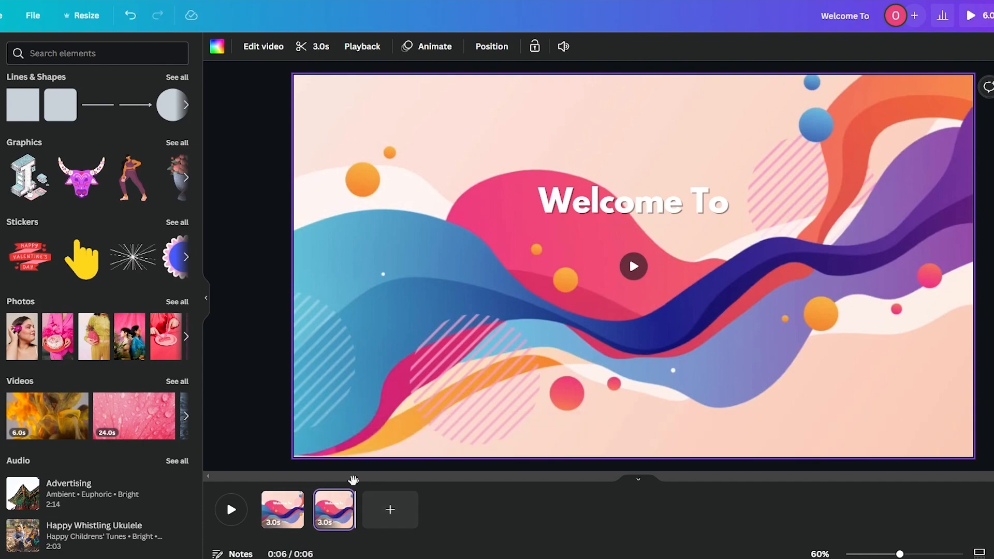
pyautogui.click(642, 212)
pyautogui.press('Delete')
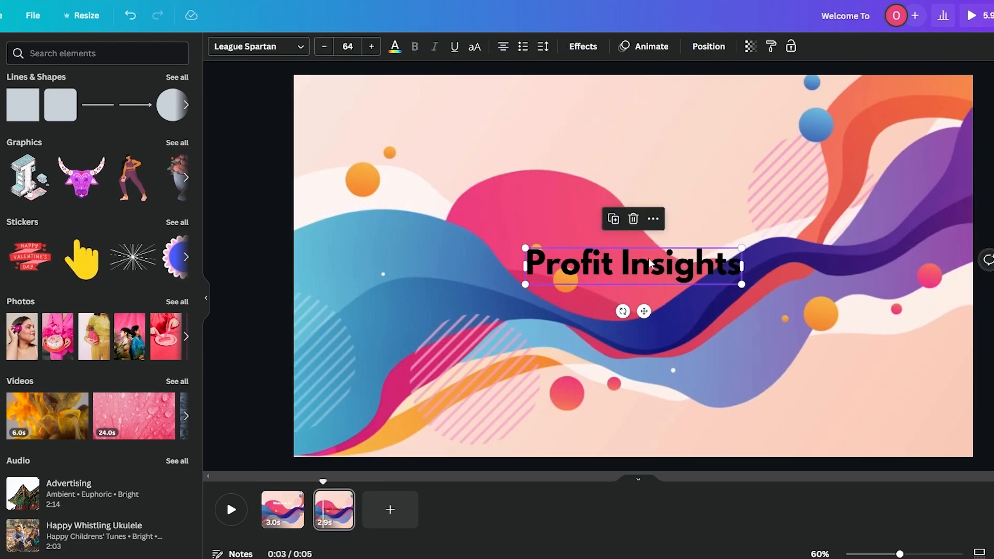
# Step: Move the Profit Insights title slightly higher, colour it white, and add a Shadow effect
pyautogui.moveTo(642, 268); pyautogui.dragTo(653, 227)
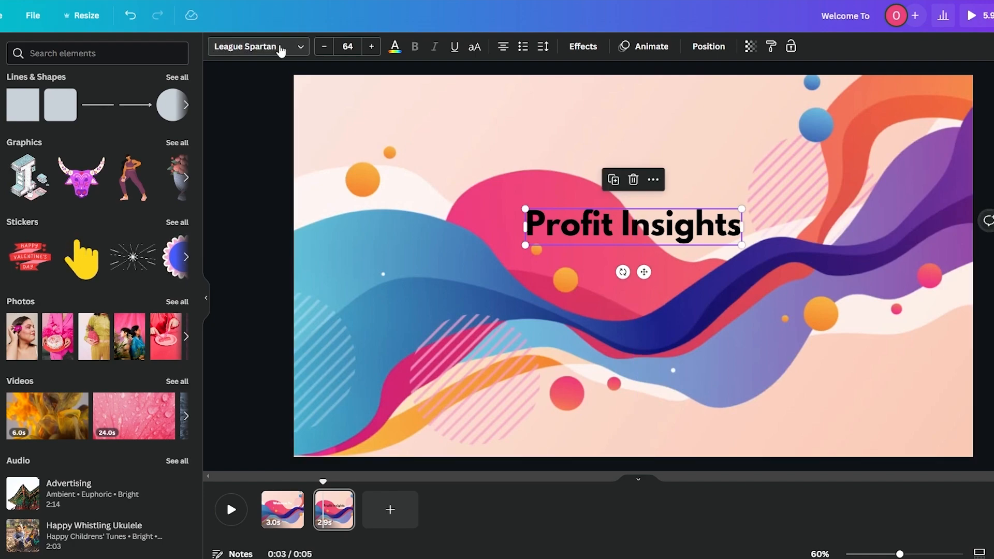
pyautogui.click(393, 46)
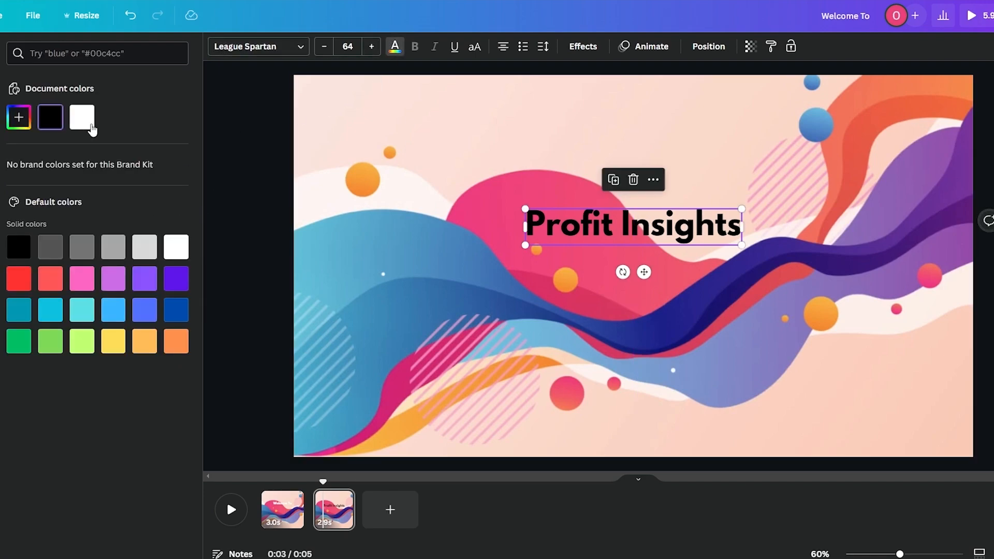
pyautogui.click(92, 128)
pyautogui.click(616, 46)
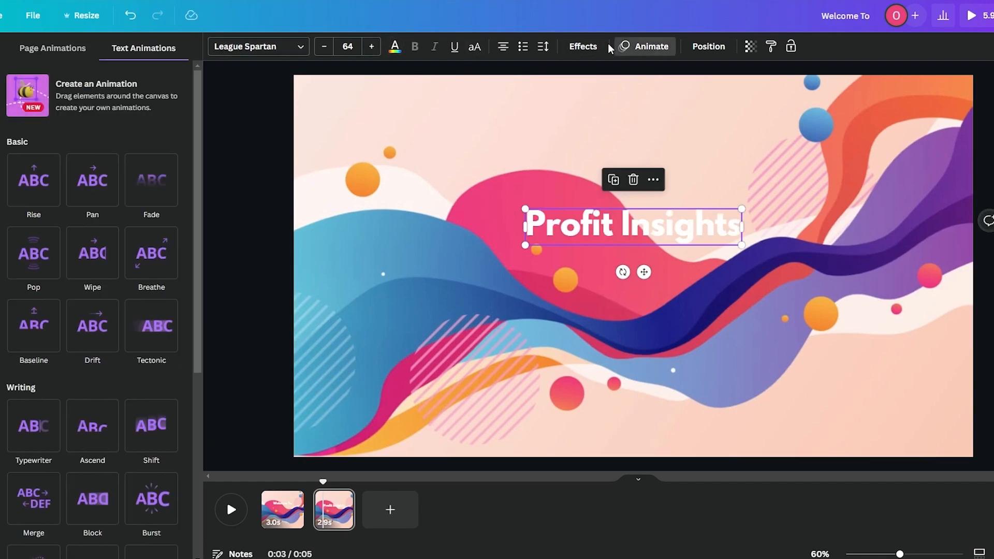
pyautogui.click(598, 46)
pyautogui.click(124, 128)
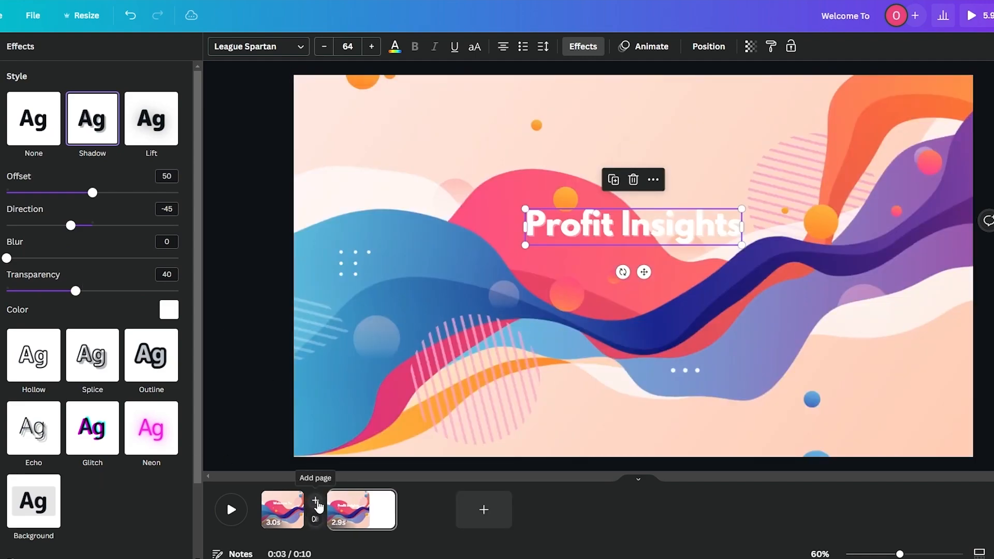
# Step: Remove a stray blank page and bring up the transitions between pages 1 and 2
pyautogui.click(315, 500)
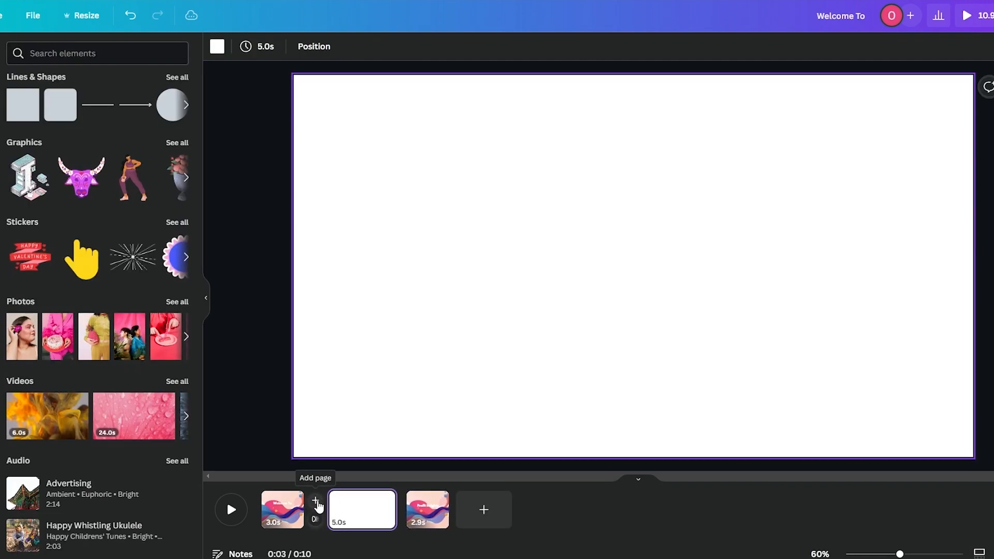
pyautogui.press('Delete')
pyautogui.moveTo(311, 516)
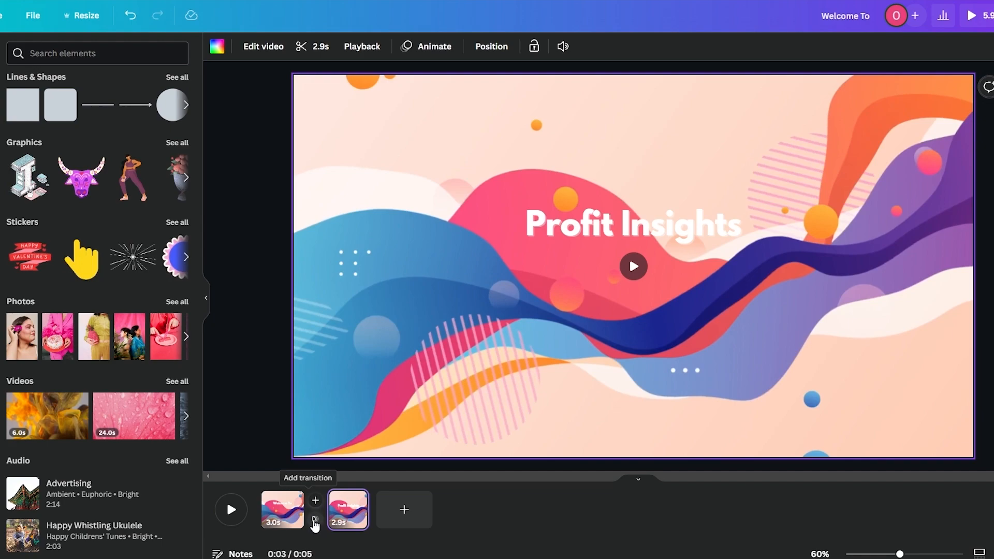
pyautogui.click(315, 519)
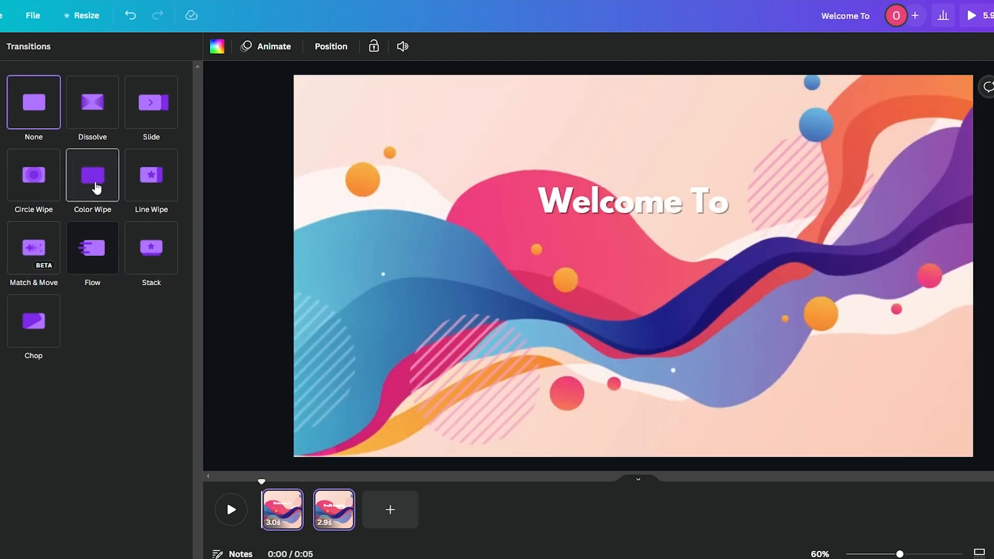
# Step: After trying Match & Move and Flow, settle on Color Wipe sweeping rightward
pyautogui.click(96, 187)
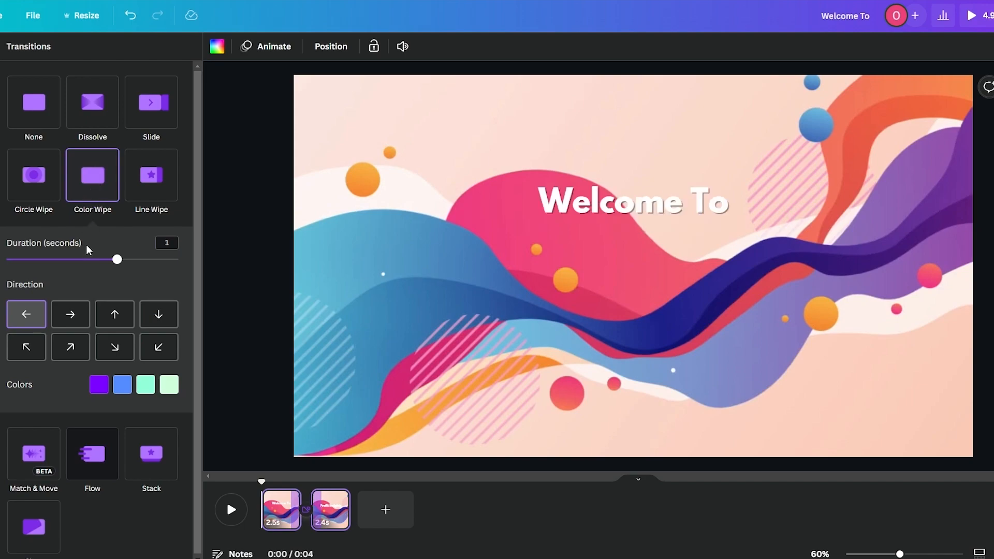
pyautogui.click(71, 317)
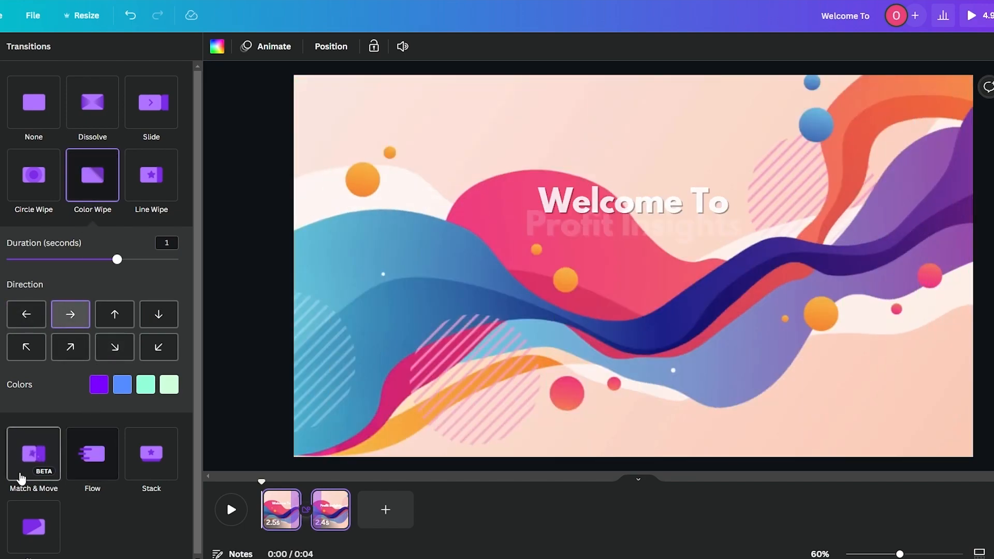
pyautogui.click(21, 477)
pyautogui.click(89, 245)
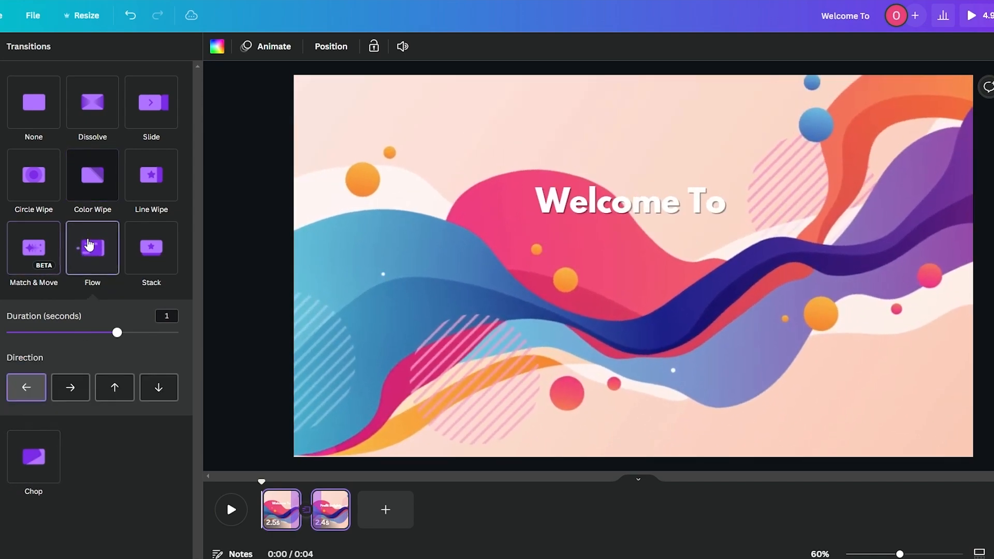
pyautogui.click(76, 385)
pyautogui.click(93, 177)
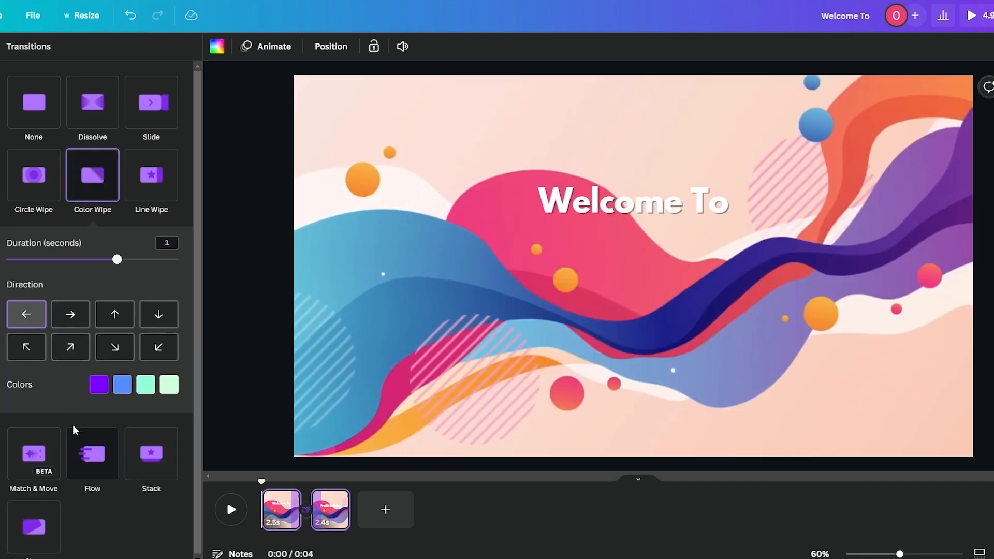
pyautogui.click(72, 320)
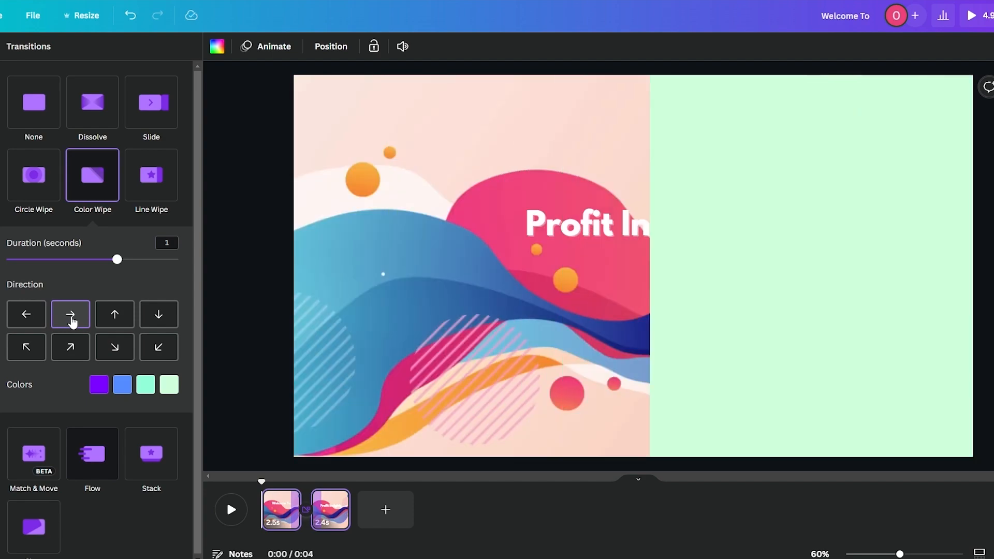
# Step: Set the fourth wipe colour to yellow, the third to blue, and the second to coral
pyautogui.click(105, 389)
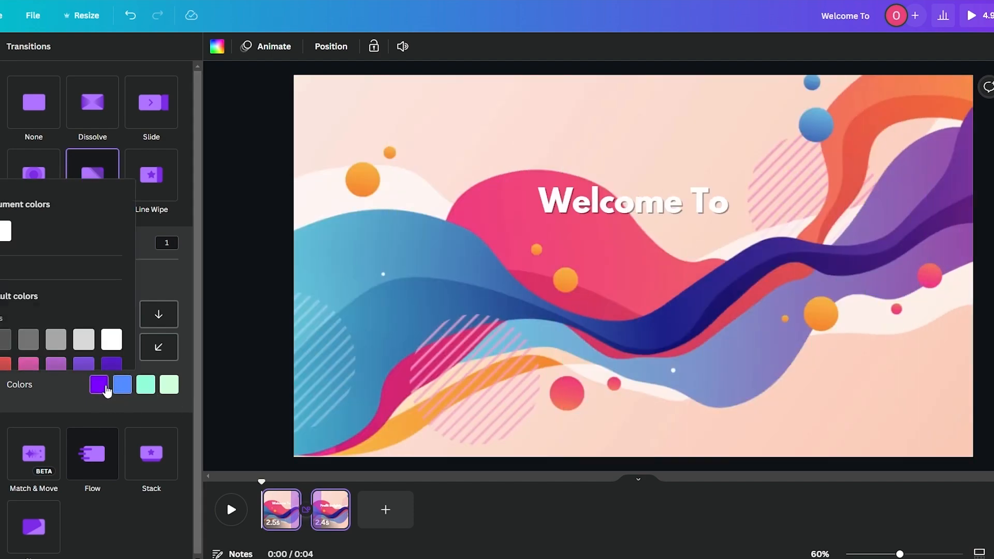
pyautogui.scroll(-2, 62, 290)
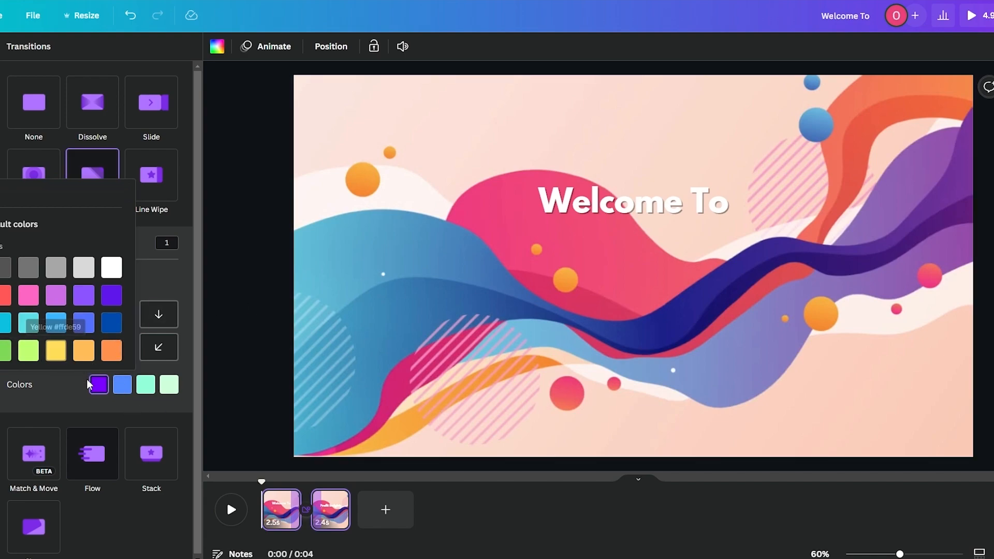
pyautogui.click(174, 391)
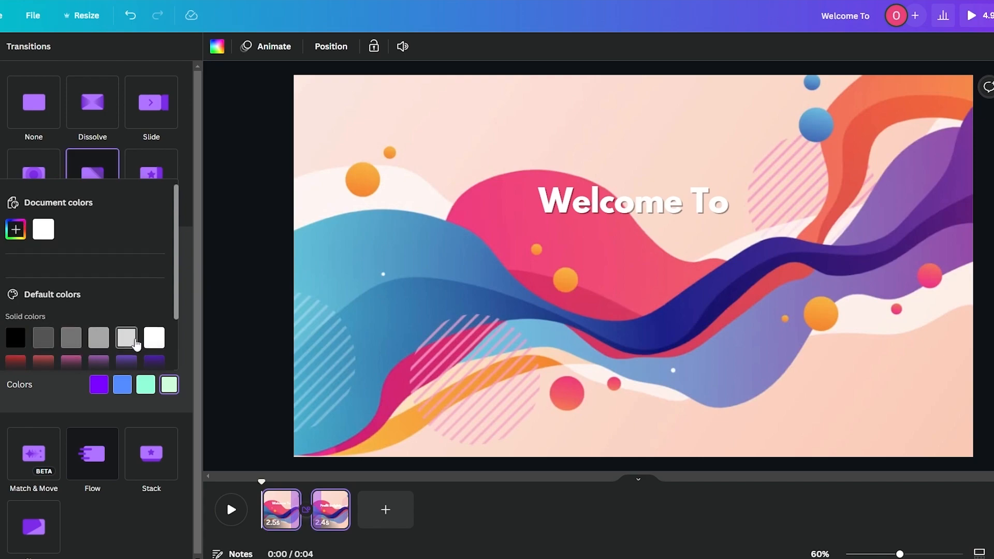
pyautogui.scroll(-2, 146, 341)
pyautogui.click(99, 351)
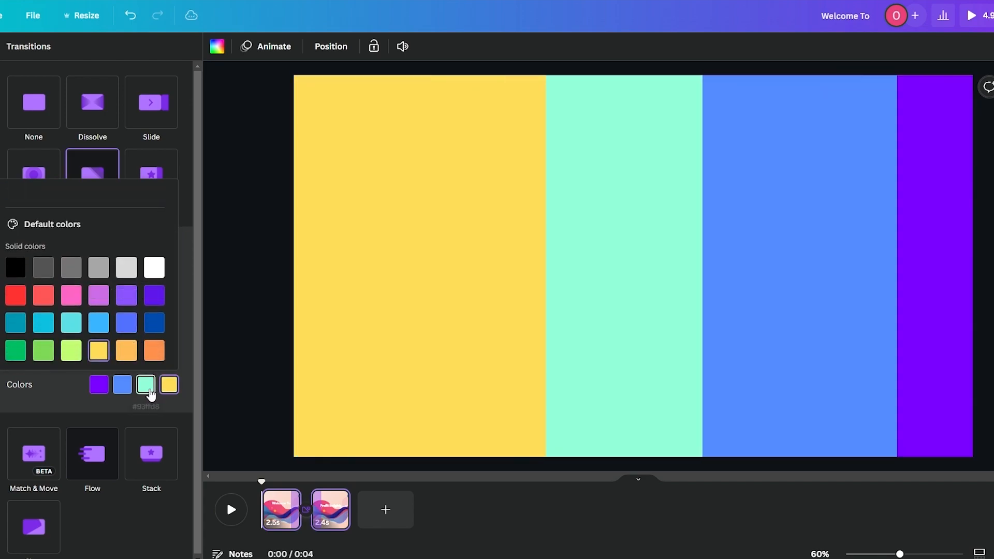
pyautogui.click(146, 386)
pyautogui.scroll(-3, 122, 342)
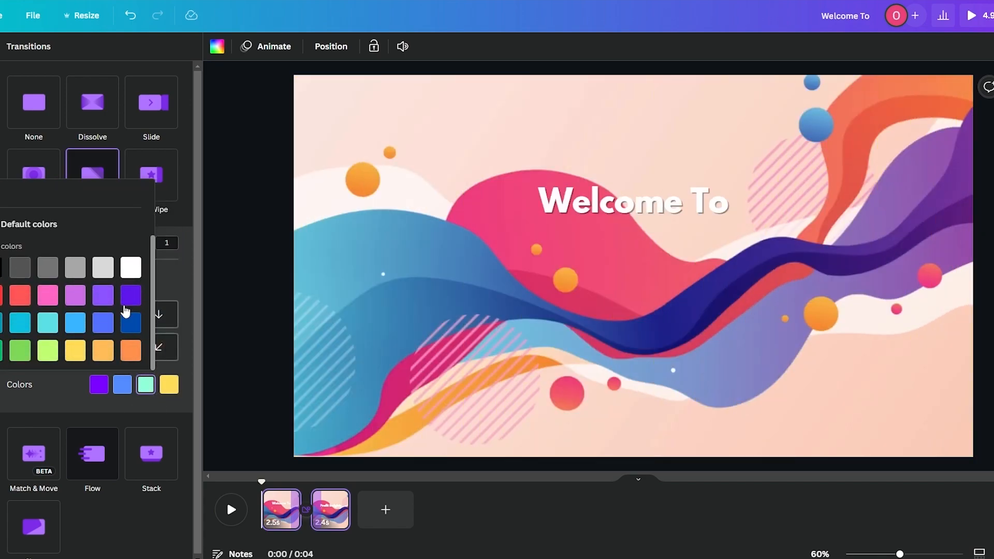
pyautogui.click(103, 322)
pyautogui.scroll(-1, 128, 351)
pyautogui.click(46, 294)
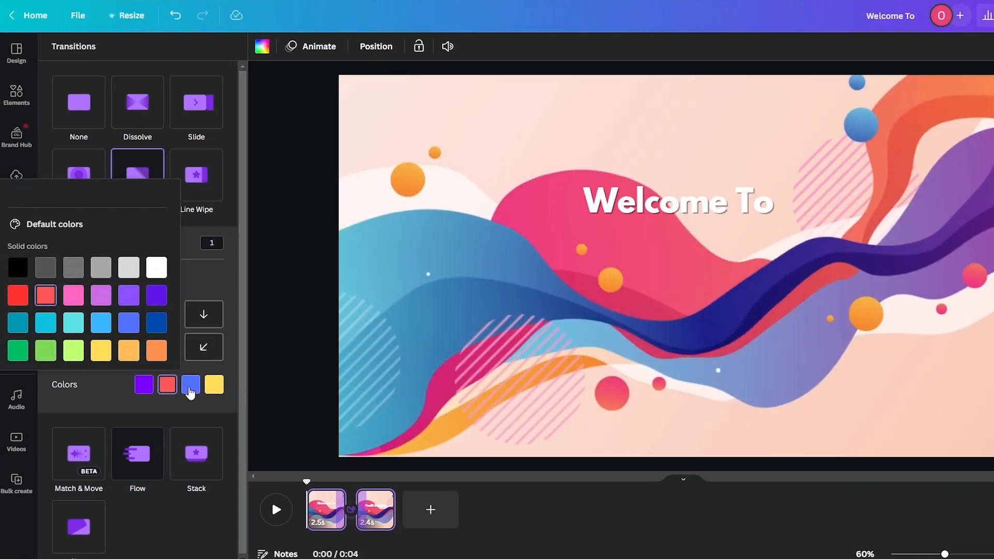
# Step: Set the first wipe colour to pink #EF417C and preview the transition
pyautogui.click(144, 384)
pyautogui.scroll(-3, 124, 352)
pyautogui.scroll(1, 119, 333)
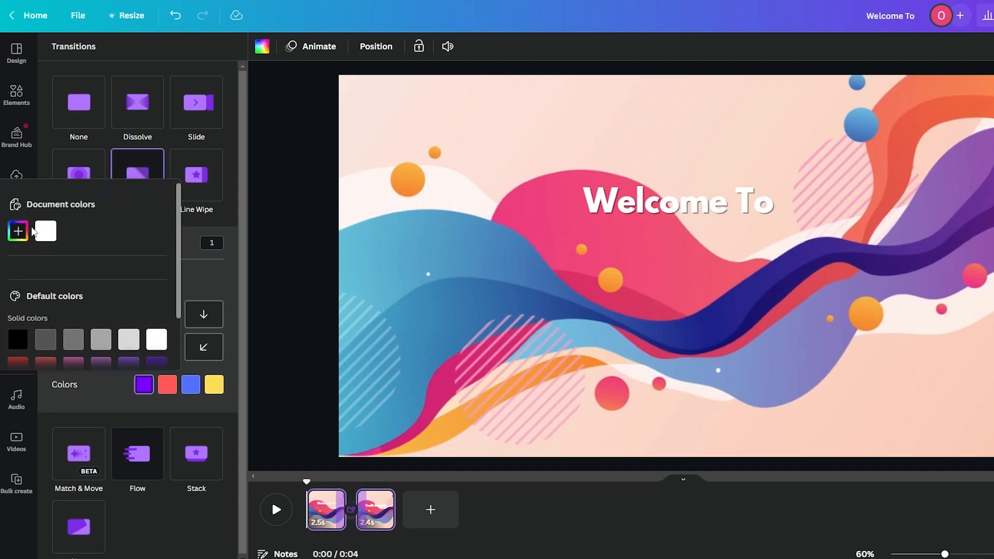
pyautogui.click(18, 230)
pyautogui.click(169, 336)
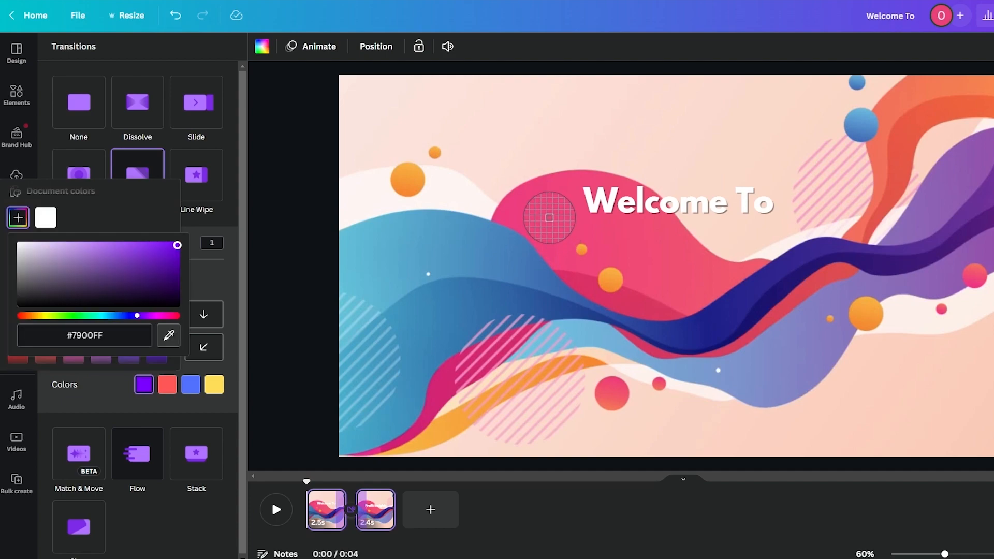
pyautogui.click(548, 216)
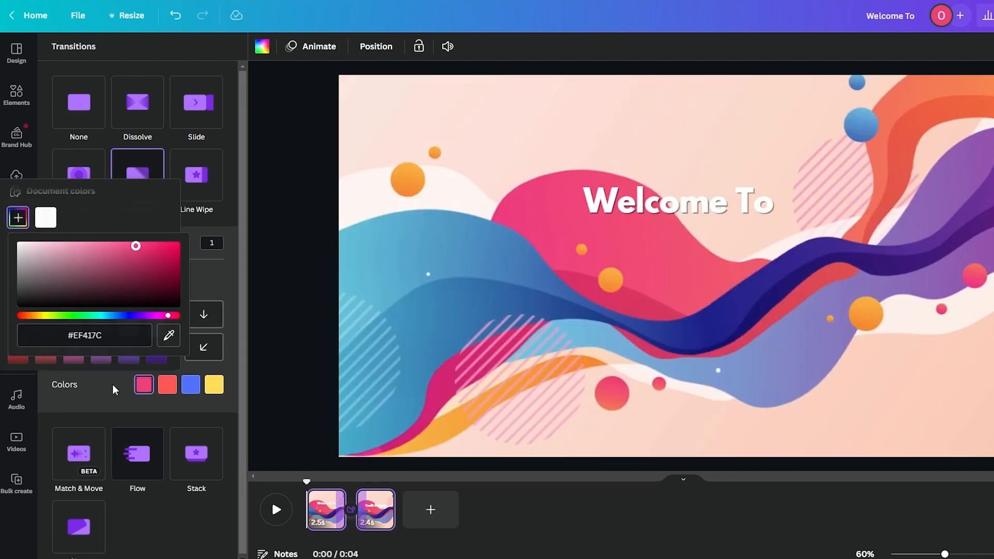
pyautogui.click(115, 389)
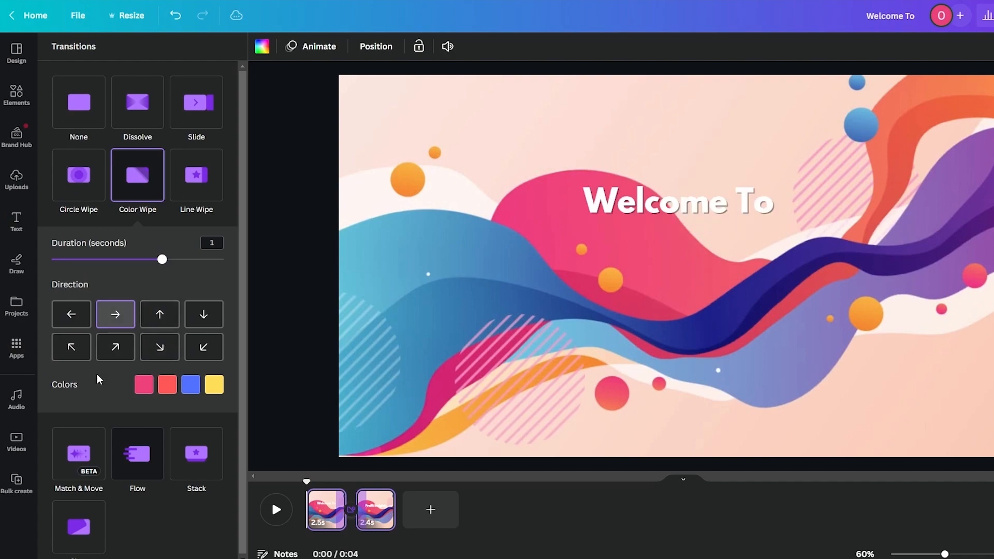
pyautogui.click(267, 515)
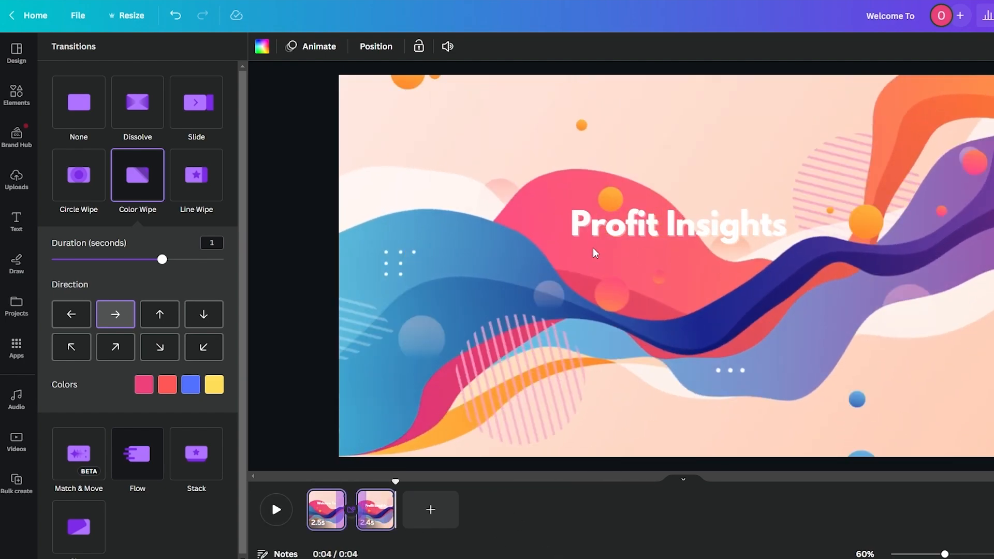
# Step: Scroll through the available audio tracks without adding any
pyautogui.click(11, 89)
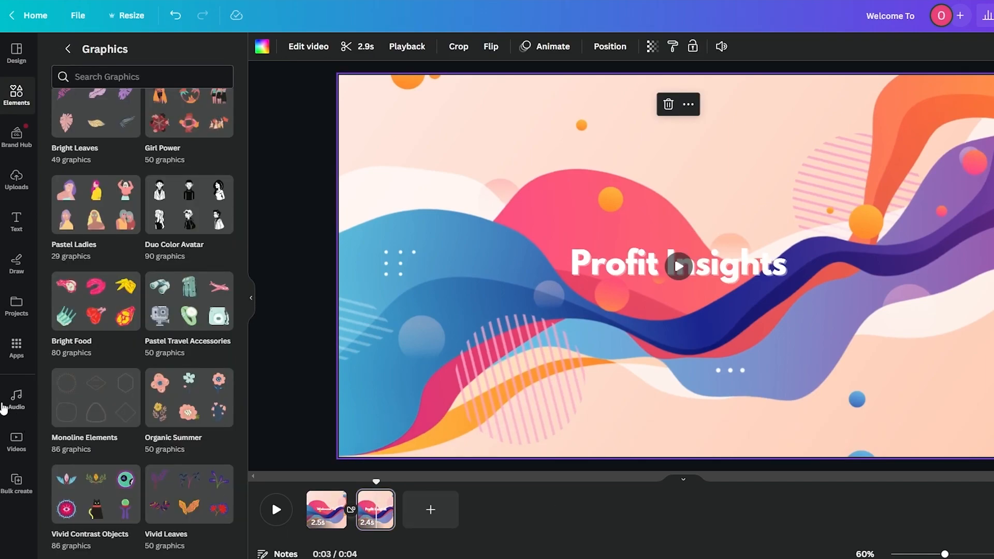
pyautogui.click(18, 401)
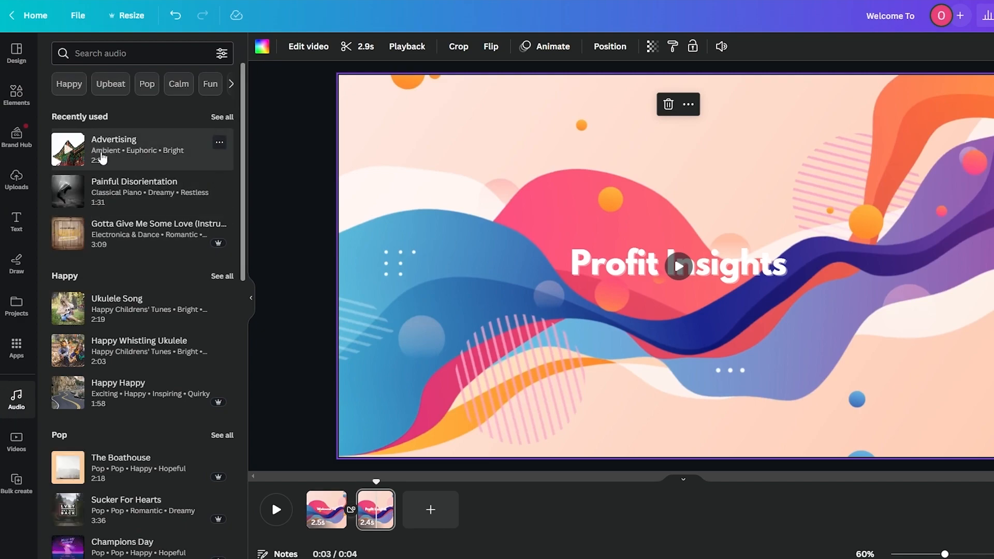
pyautogui.scroll(-5, 72, 445)
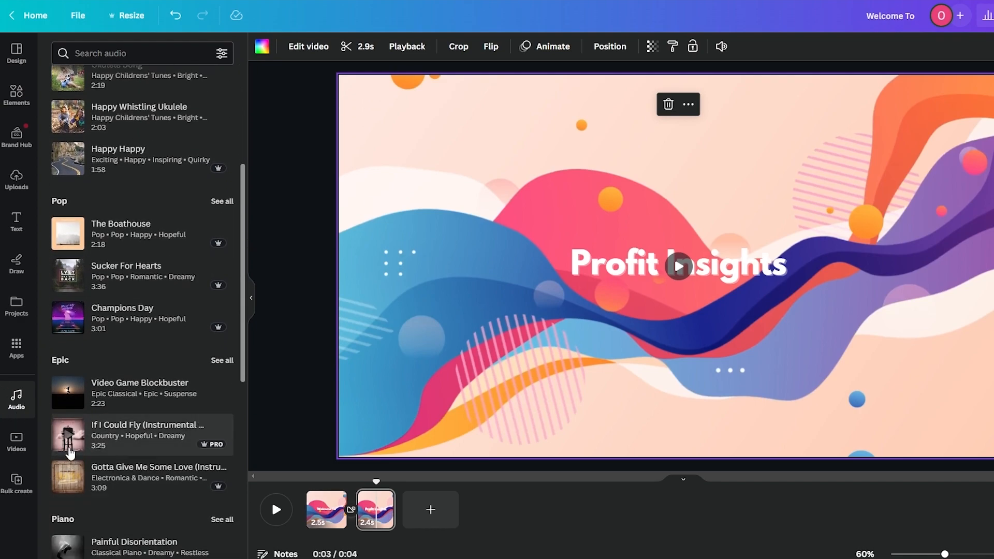
pyautogui.scroll(-4, 73, 445)
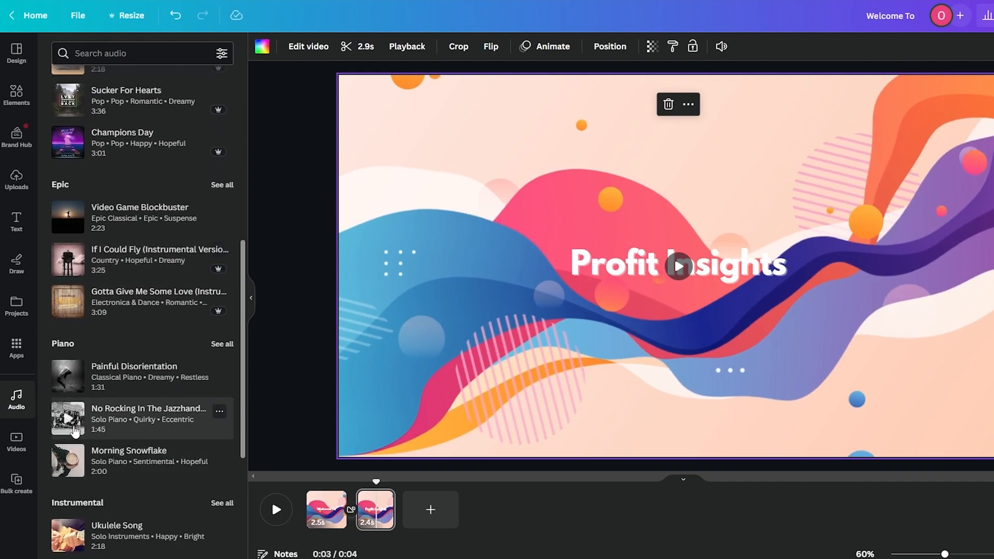
pyautogui.scroll(-5, 202, 528)
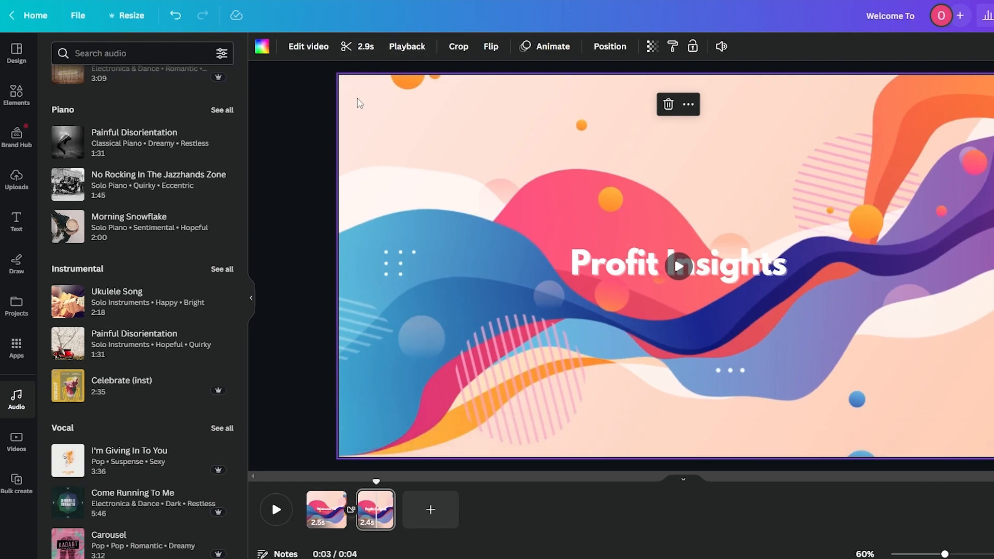
# Step: Browse the Featured graphics carousel, then move on to the YouTube intro templates
pyautogui.click(15, 94)
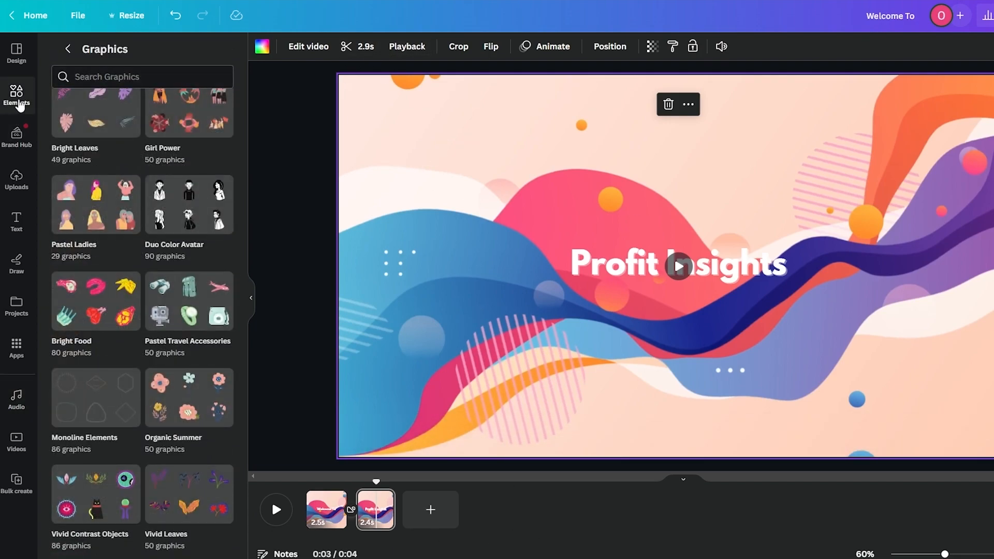
pyautogui.scroll(5, 118, 324)
pyautogui.scroll(5, 118, 324)
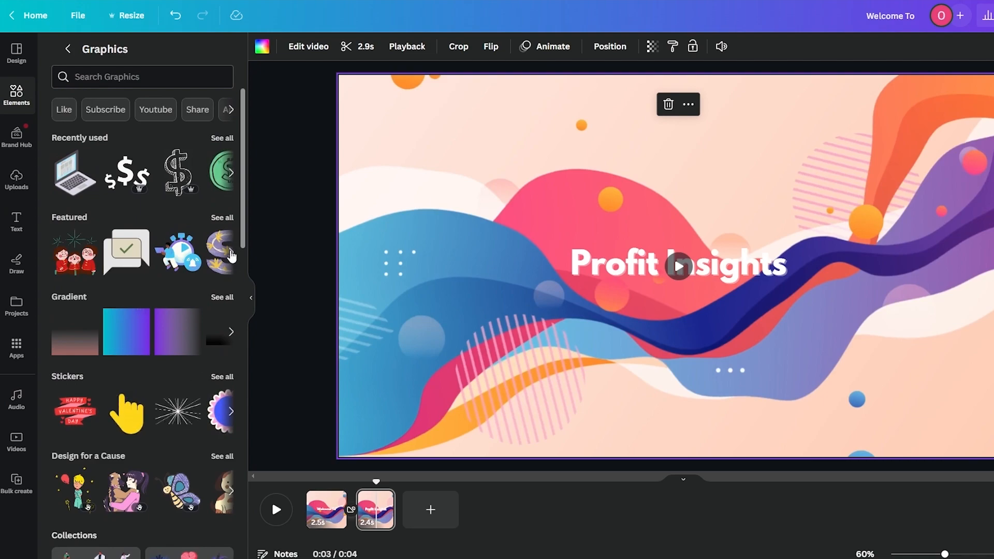
pyautogui.click(228, 253)
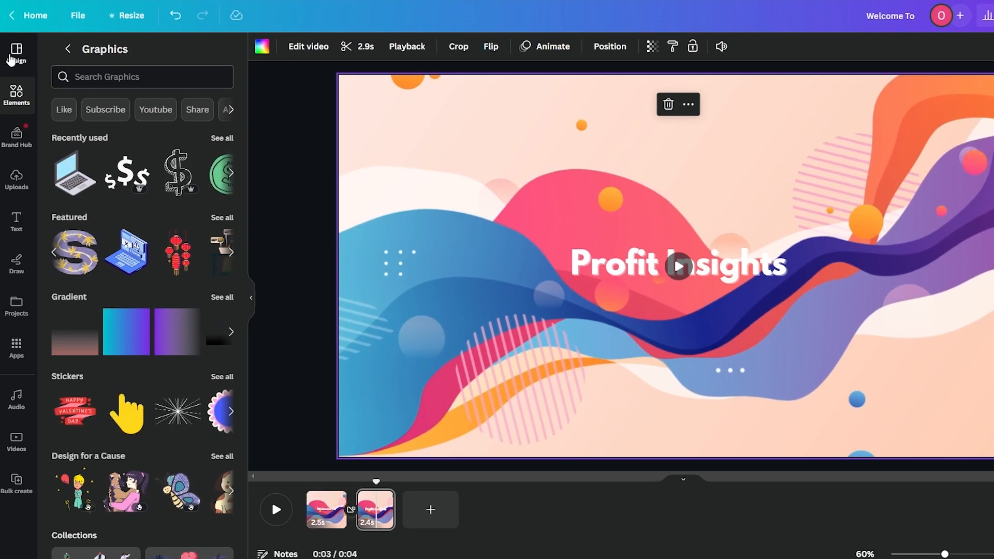
pyautogui.click(17, 51)
pyautogui.scroll(-1, 144, 354)
pyautogui.scroll(-5, 144, 355)
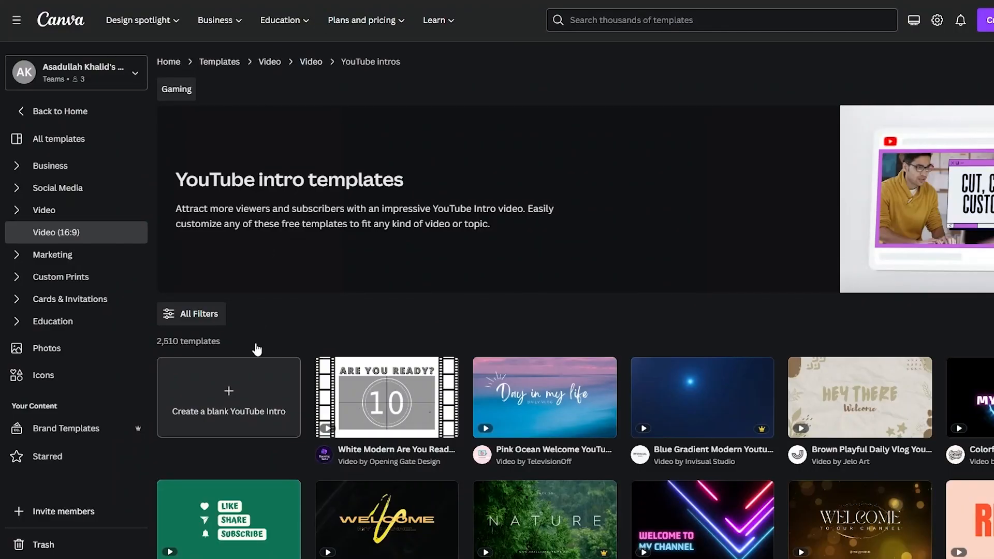
# Step: Scroll down through the YouTube intro template thumbnails
pyautogui.scroll(-10, 273, 361)
pyautogui.scroll(-10, 396, 401)
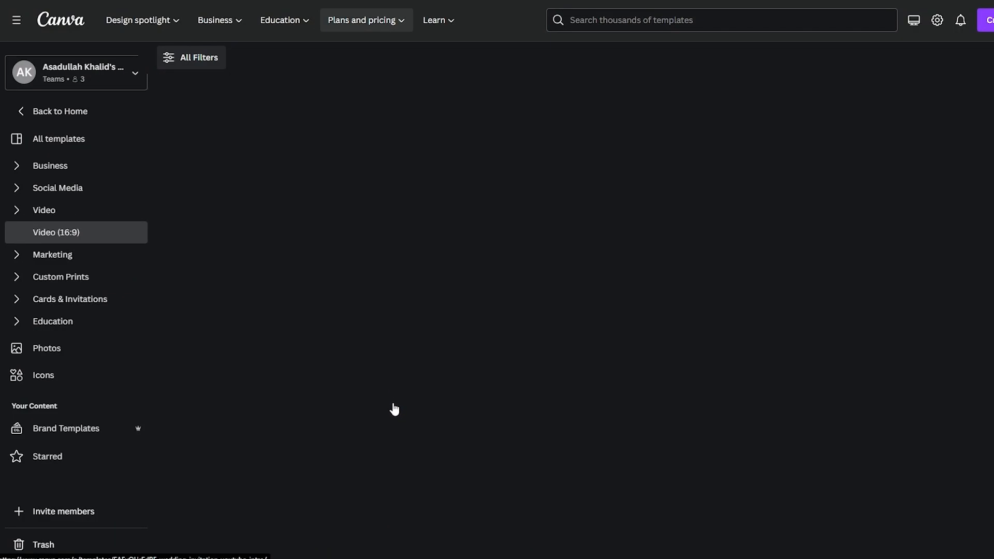
pyautogui.scroll(-5, 394, 408)
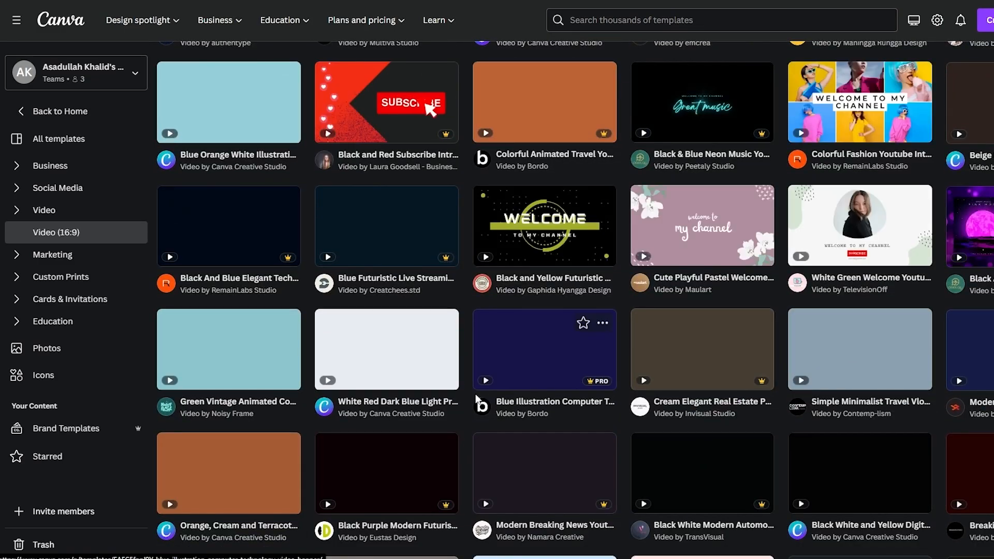